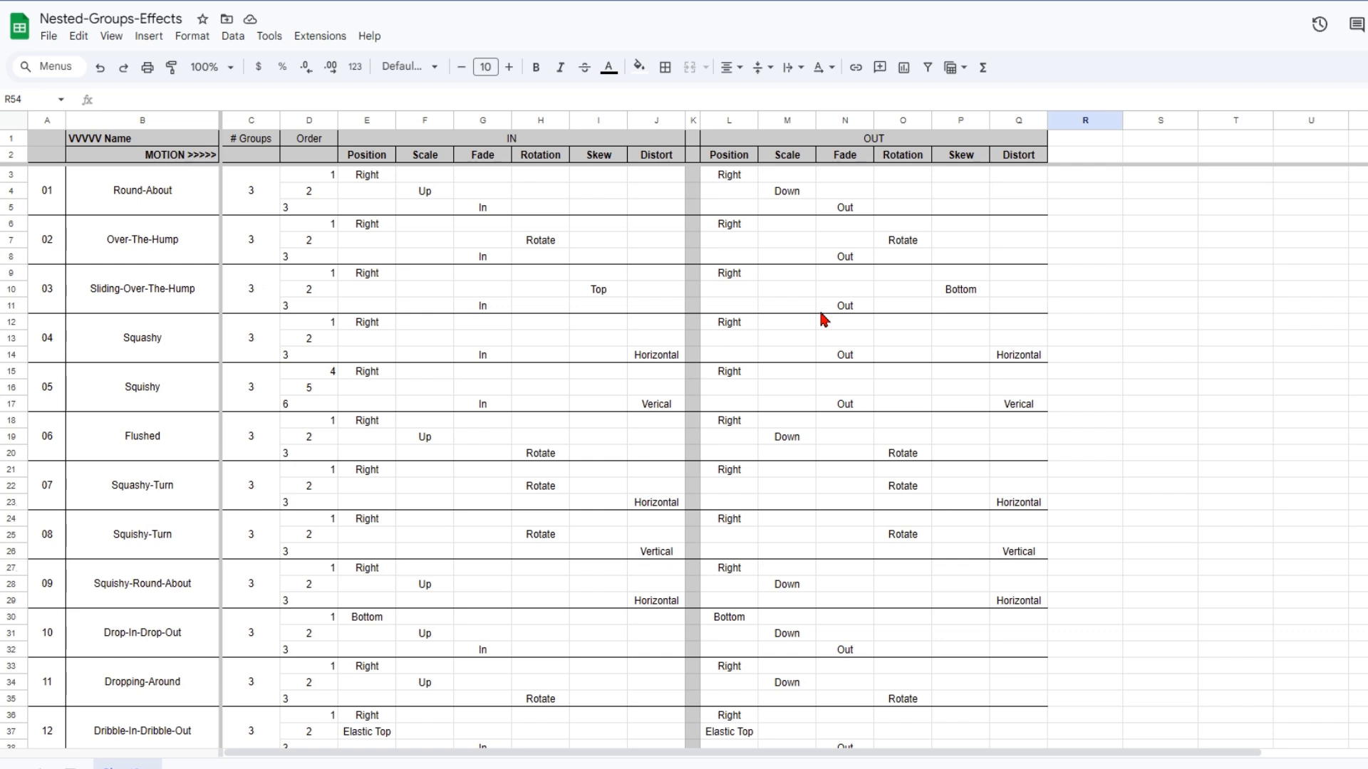
Step: Review the In and Out motion combinations in the Nested-Groups-Effects sheet and open that file from the Assets folder in Drive
scroll(821, 317, "down", 6)
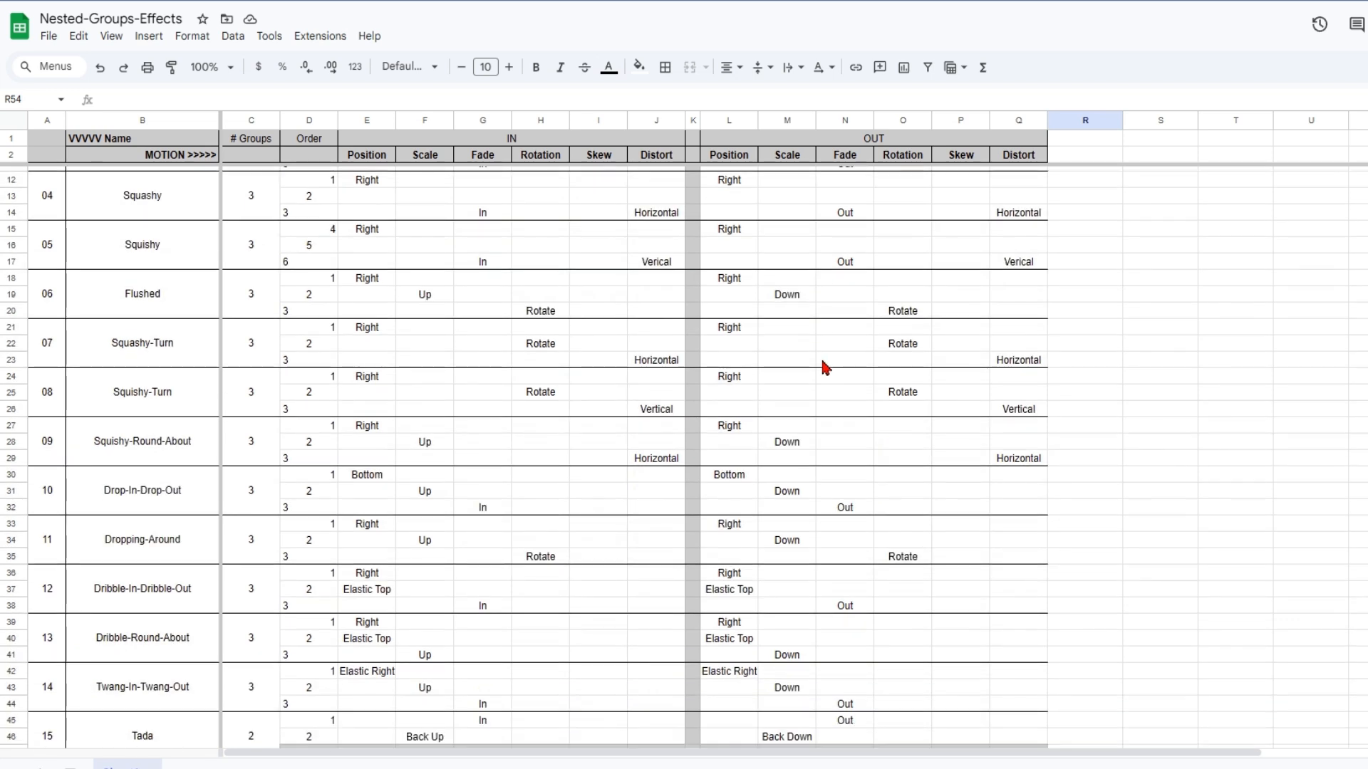
scroll(853, 392, "down", 2)
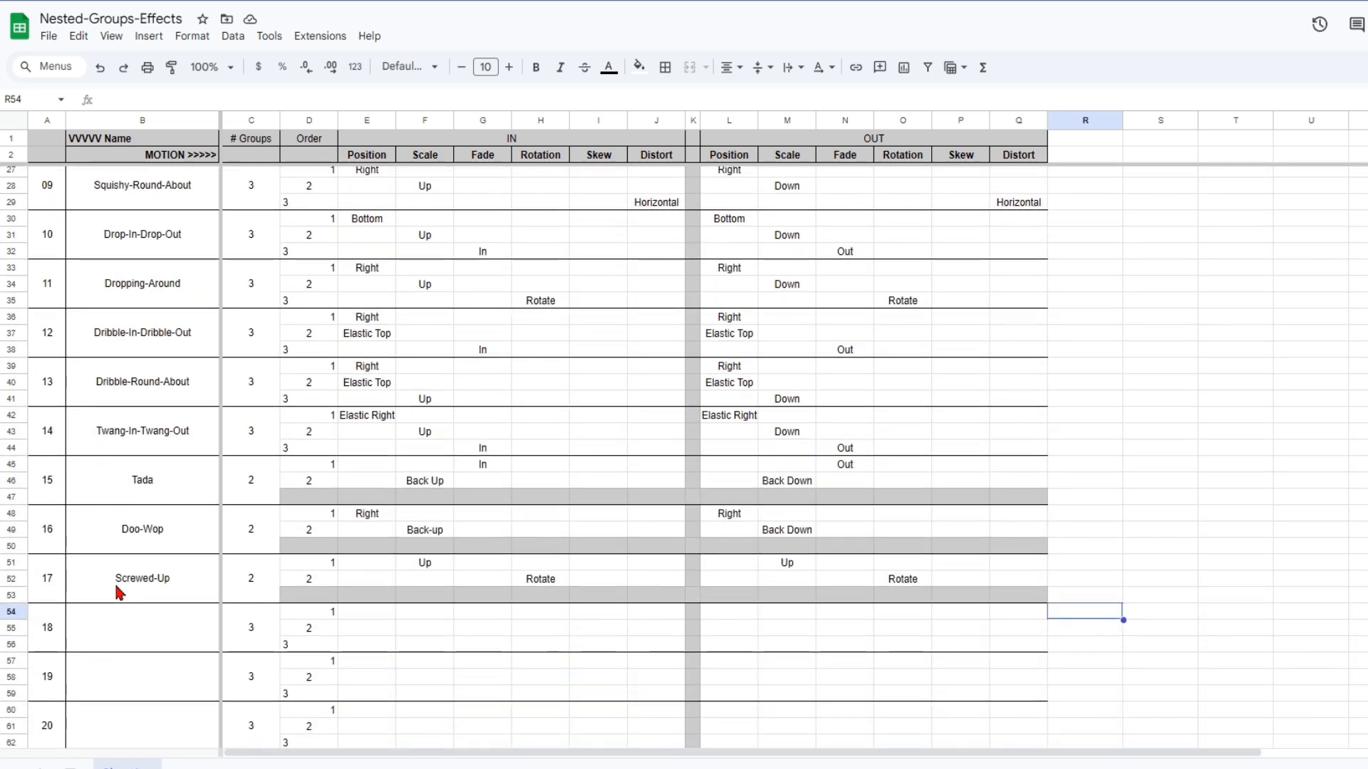
scroll(756, 577, "down", 4)
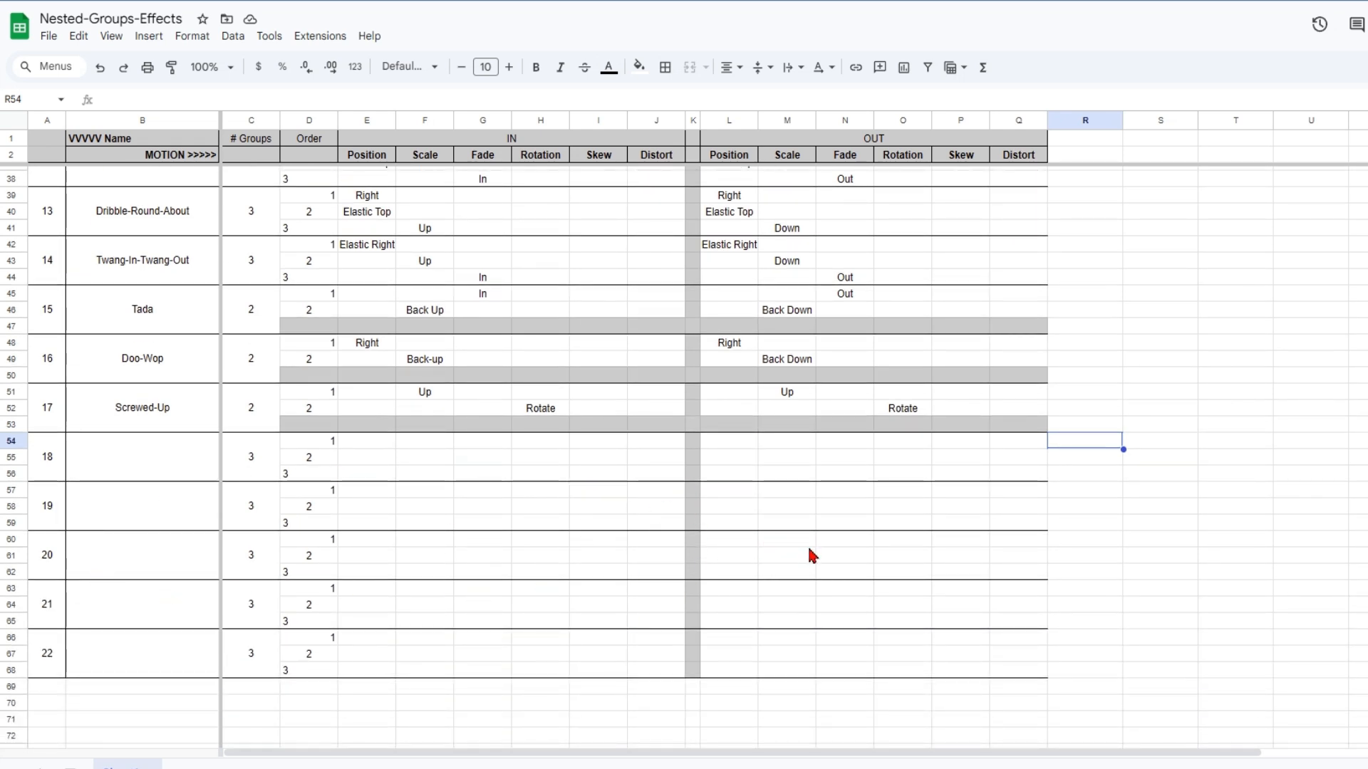
scroll(809, 552, "up", 9)
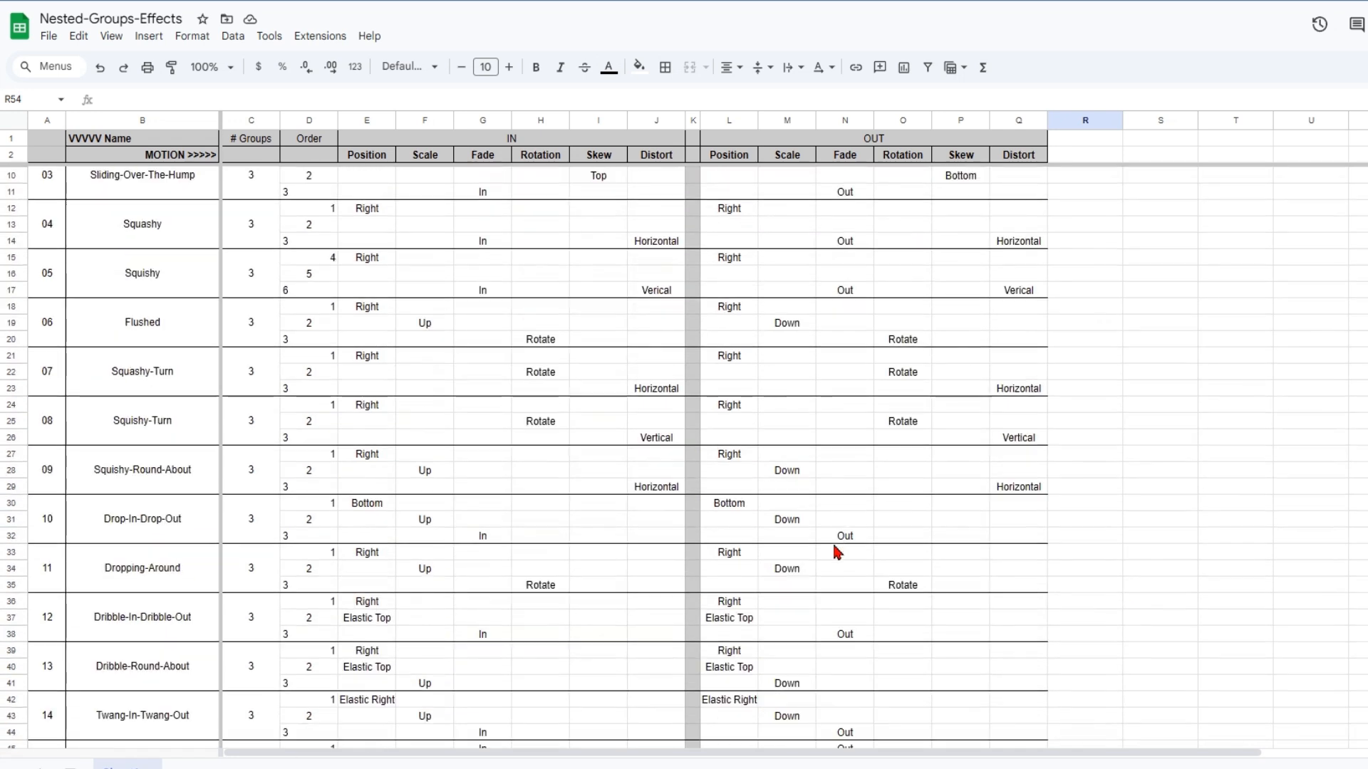
scroll(837, 552, "up", 3)
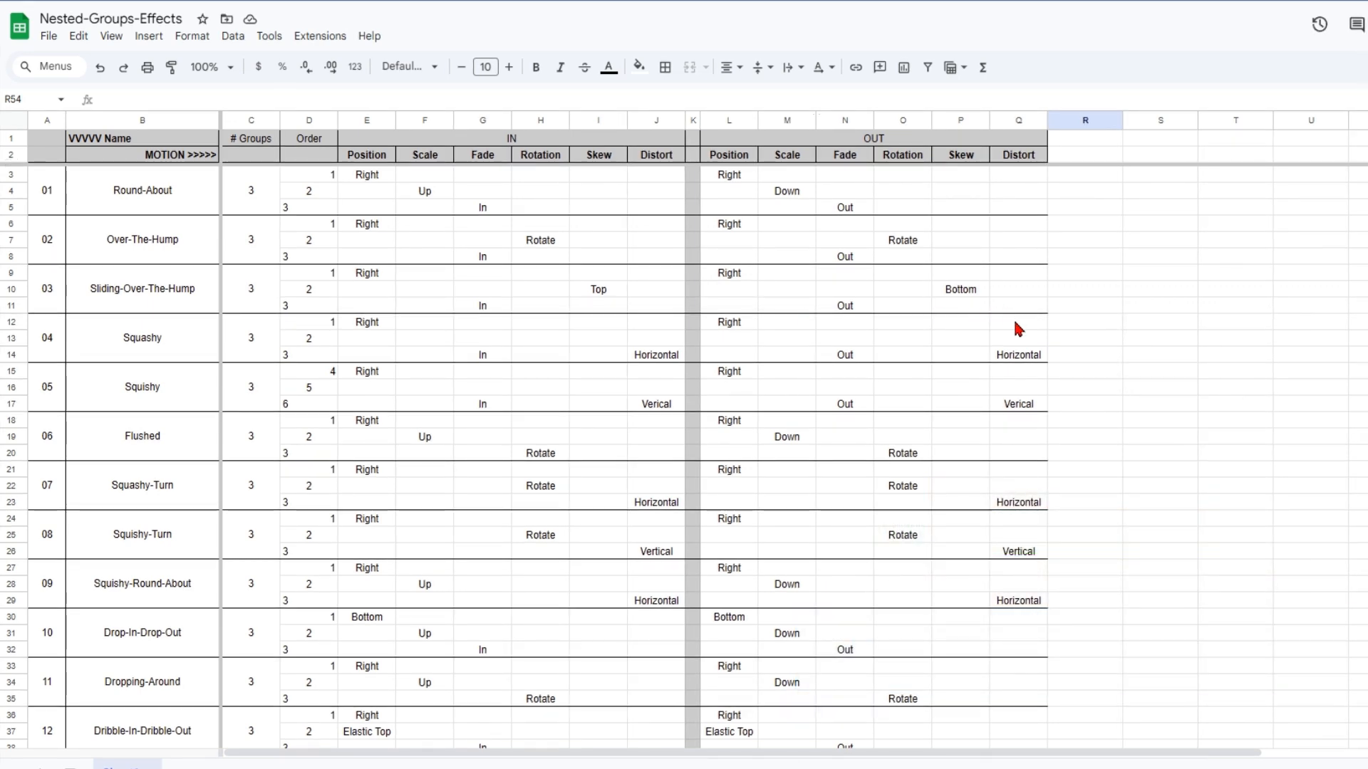
scroll(954, 363, "down", 5)
scroll(948, 370, "down", 9)
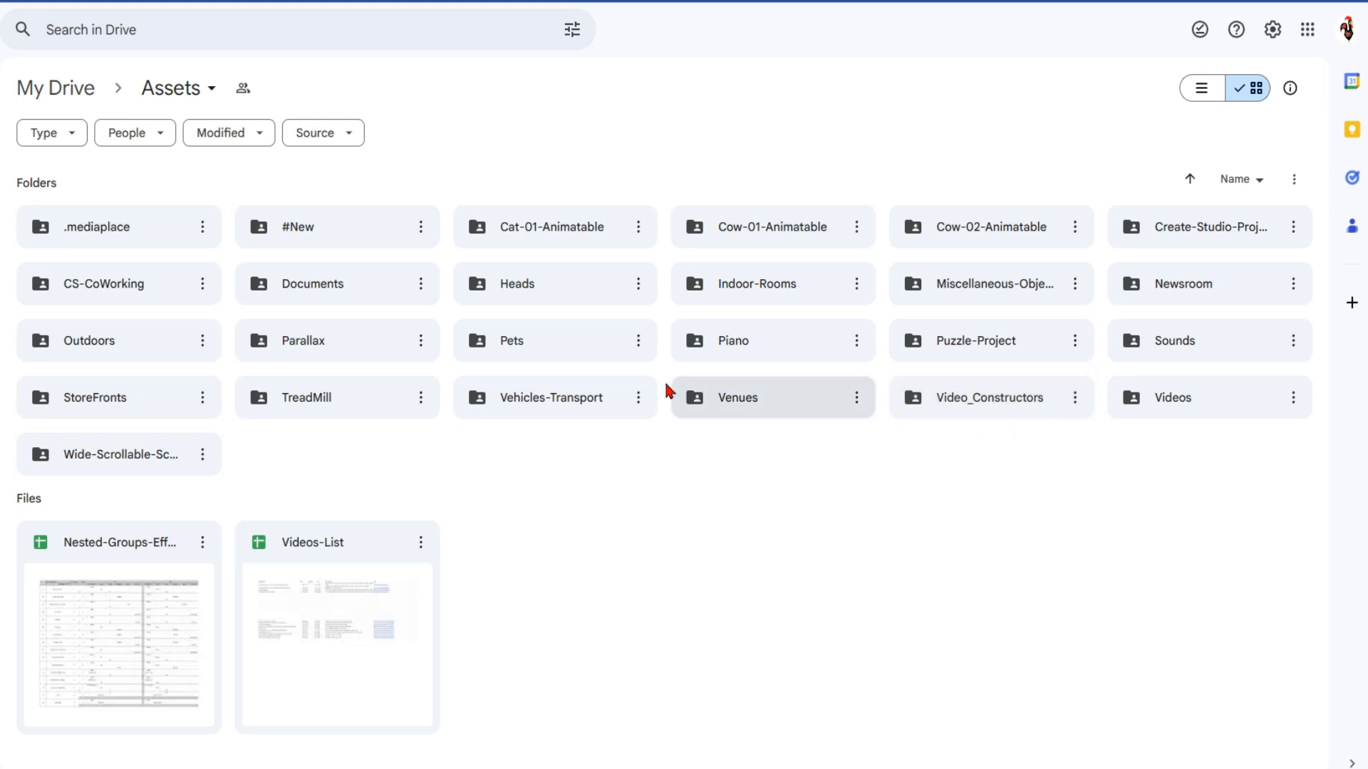
double_click(132, 636)
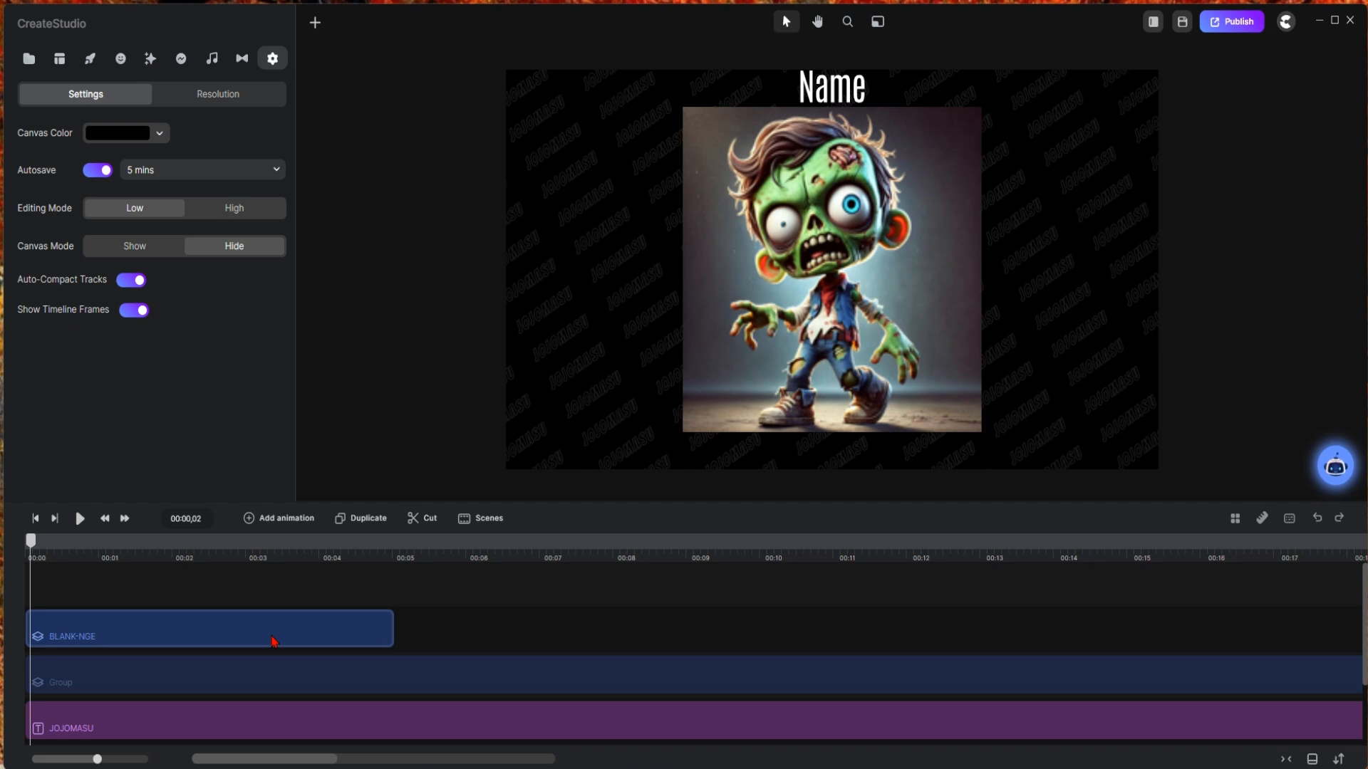
Step: In CreateStudio, open the nested groups from BLANK-NGE through Group-3 and Group-2 down to the image inside Group-1
double_click(275, 641)
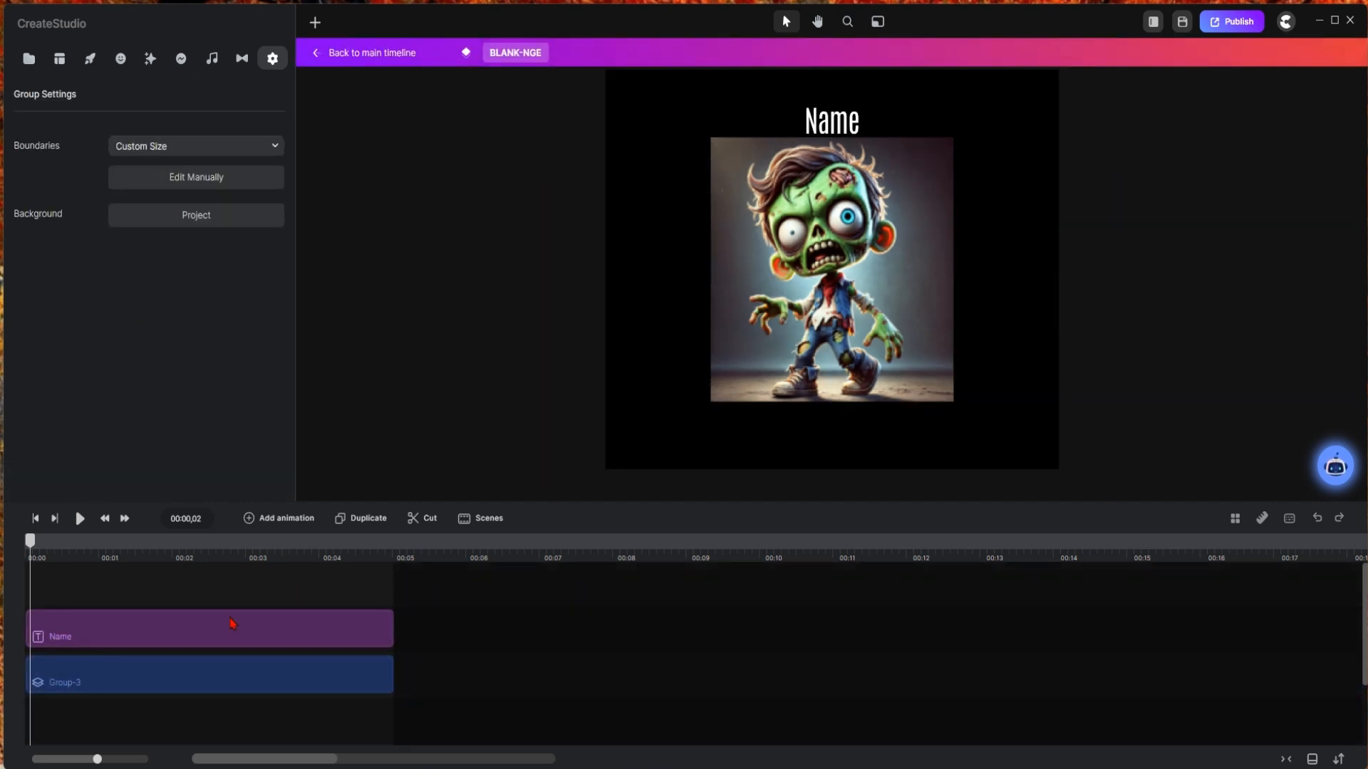
double_click(225, 666)
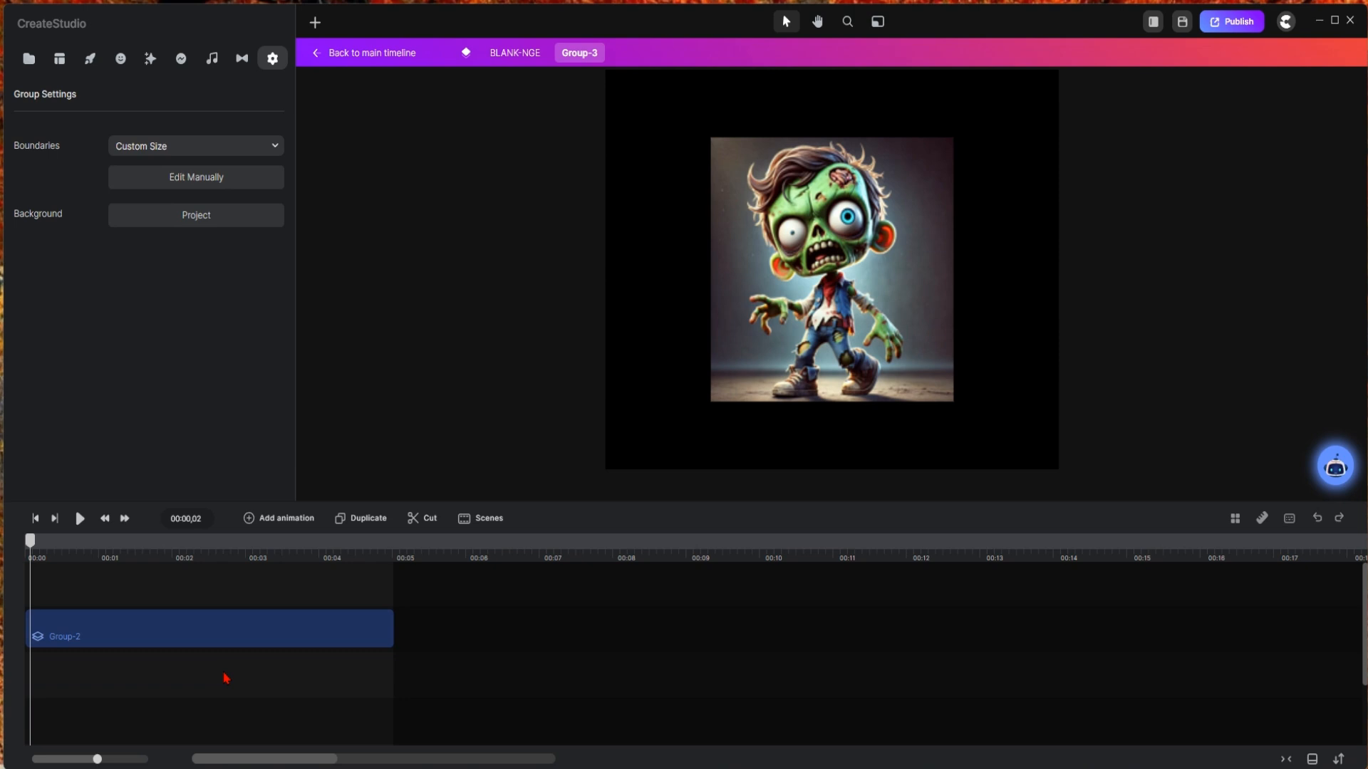
double_click(239, 636)
double_click(239, 636)
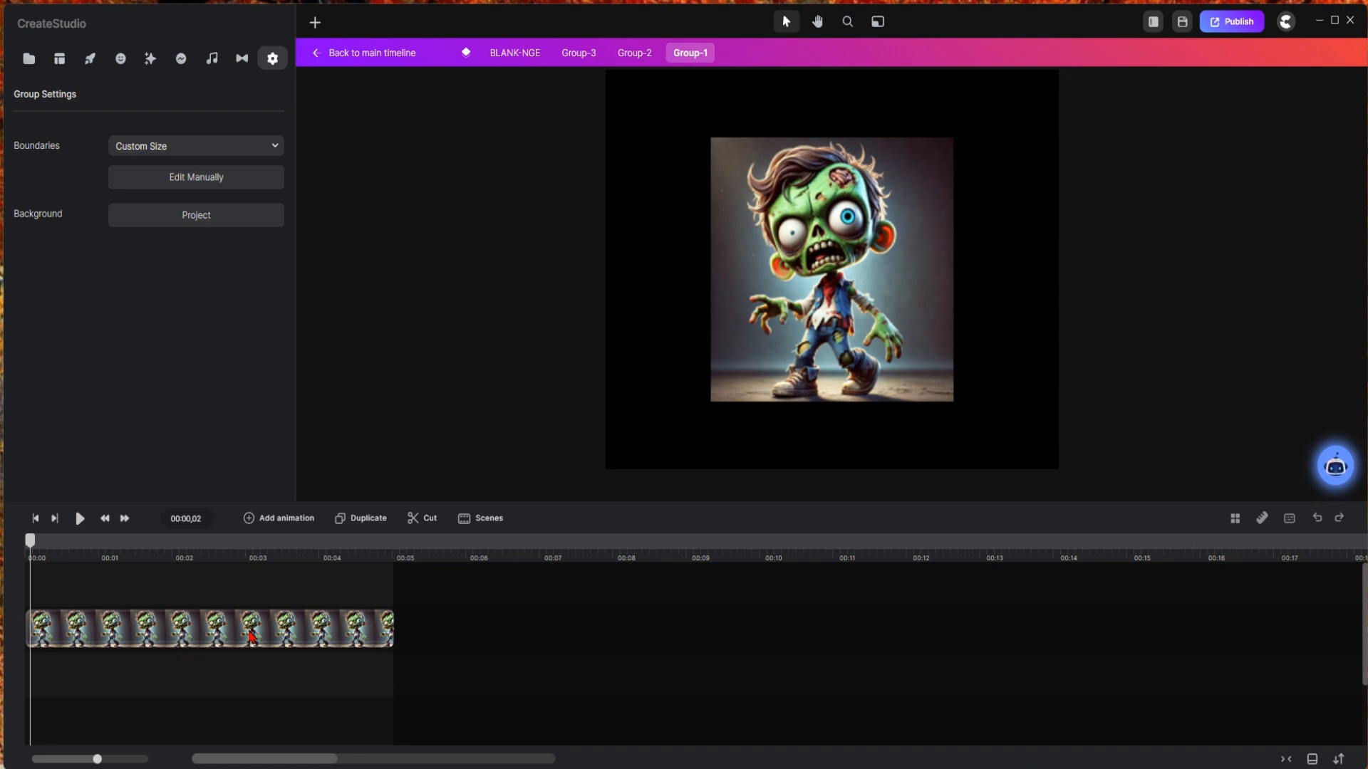
Step: Step back out through Group-2, Group-3 and BLANK-NGE, inspect the Name text layer, and return to the main timeline
left_click(639, 63)
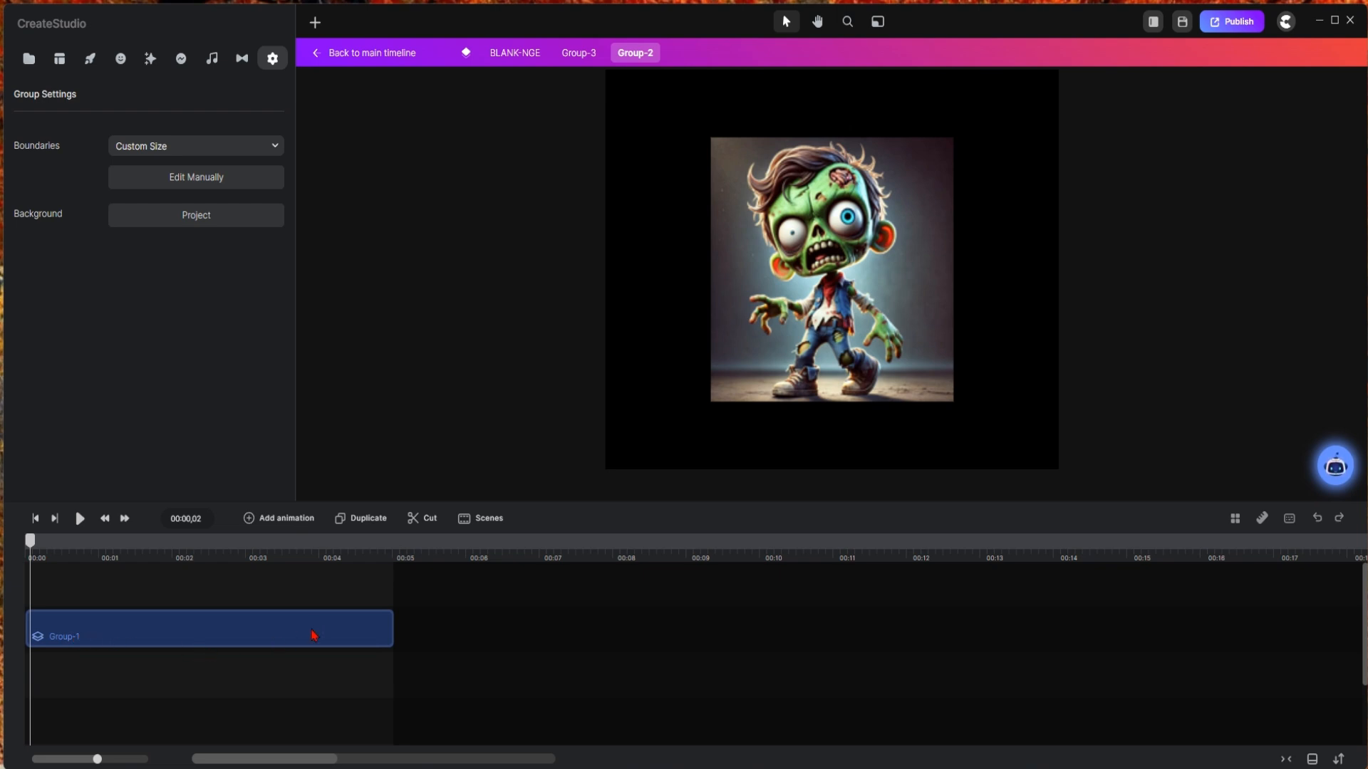
left_click(590, 52)
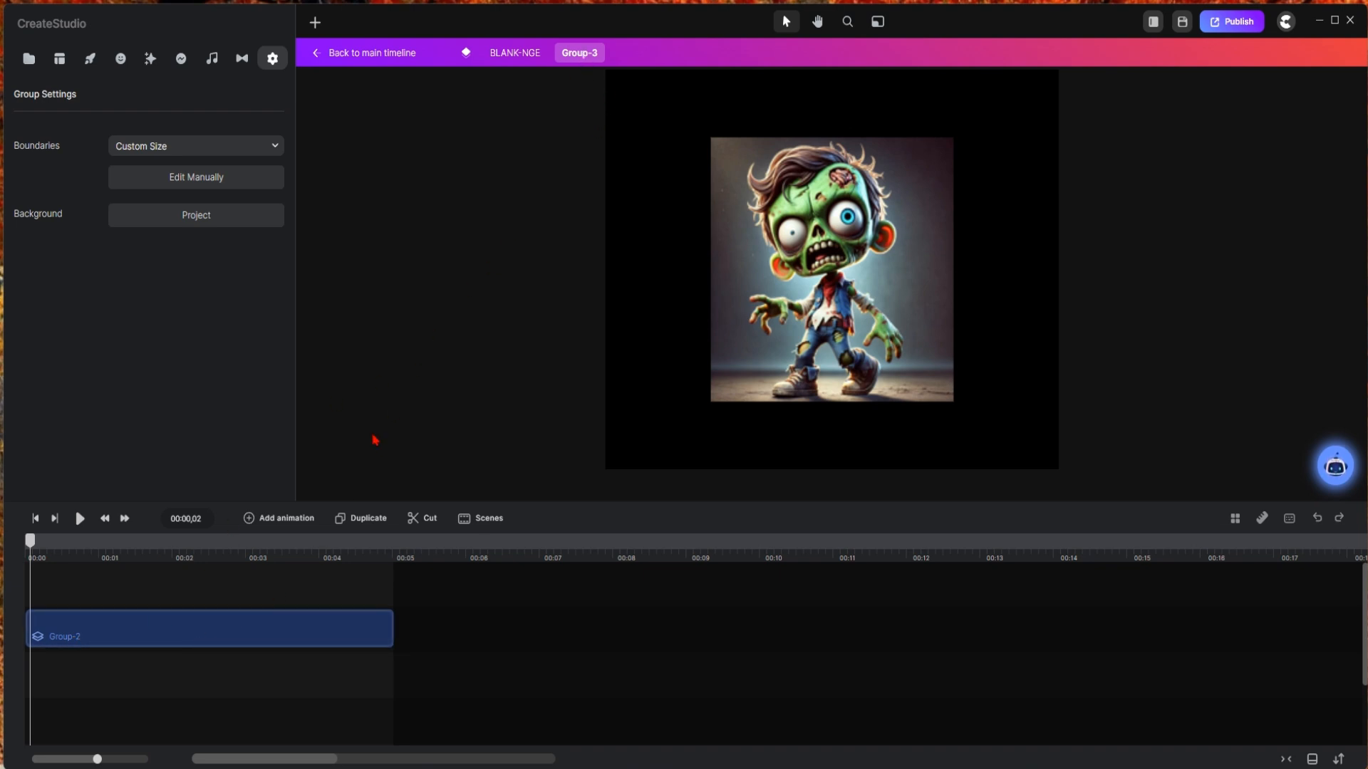
left_click(524, 55)
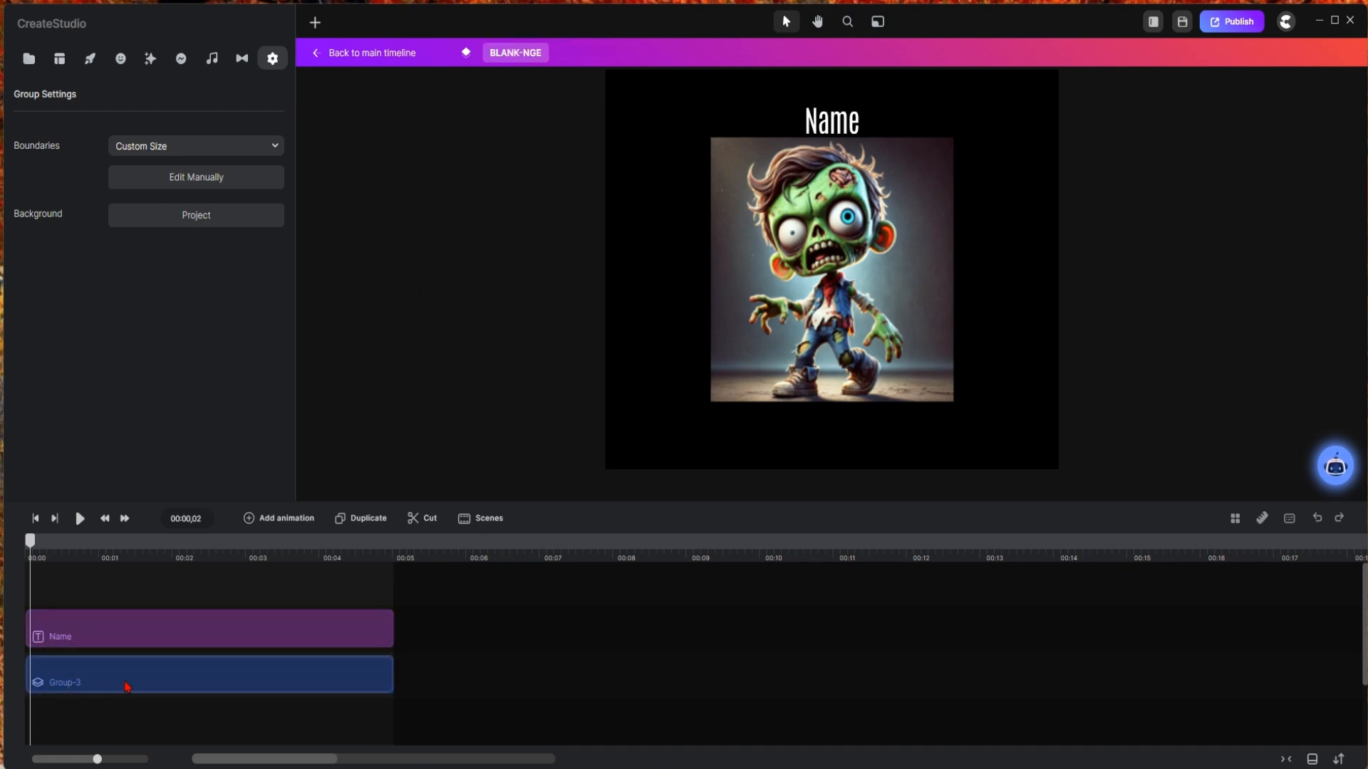
left_click(197, 627)
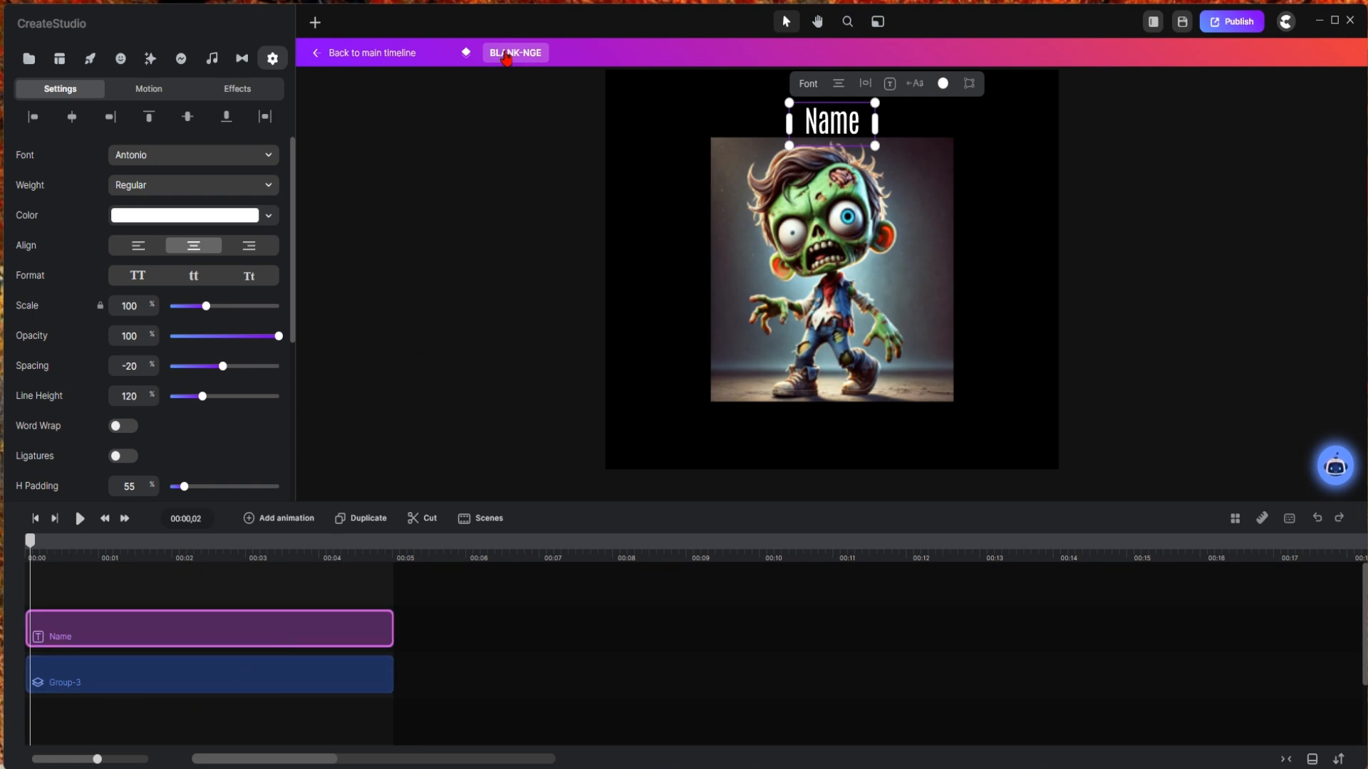
left_click(506, 55)
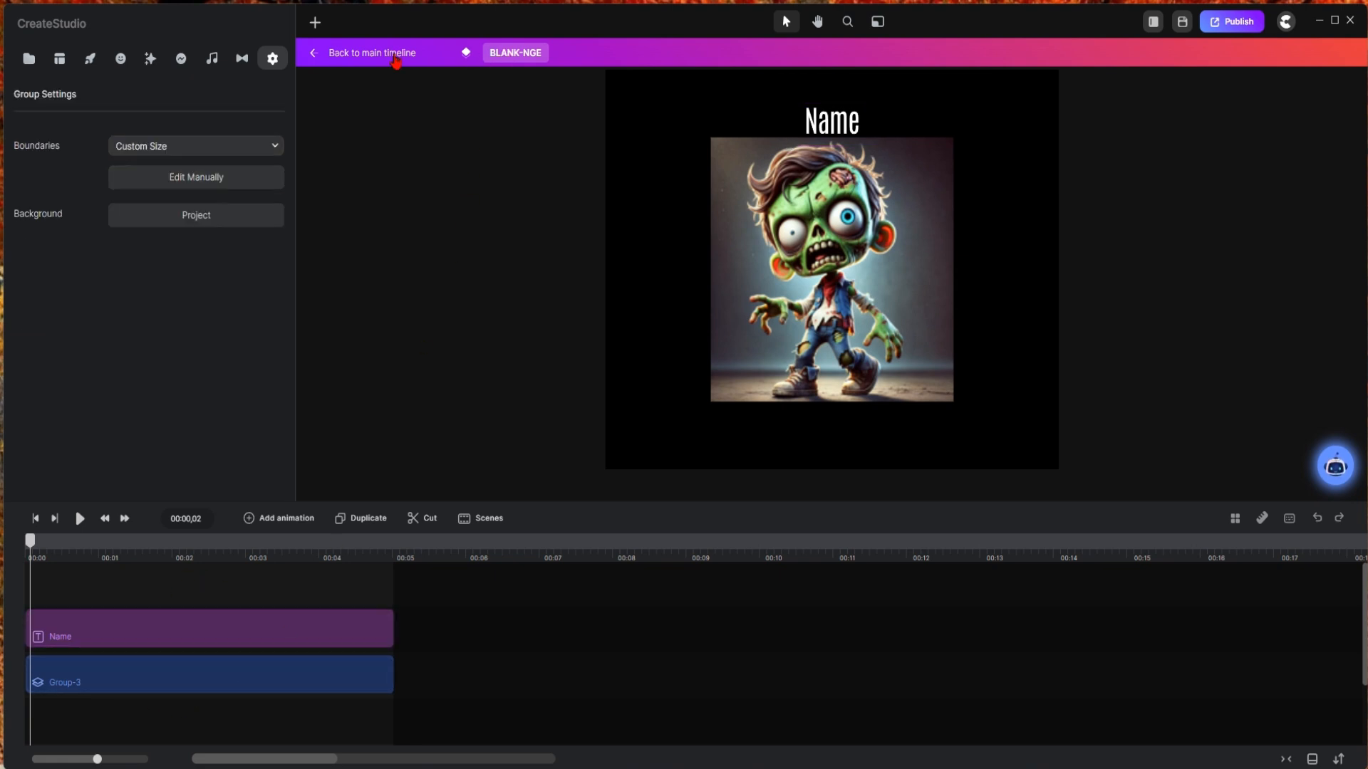
left_click(396, 57)
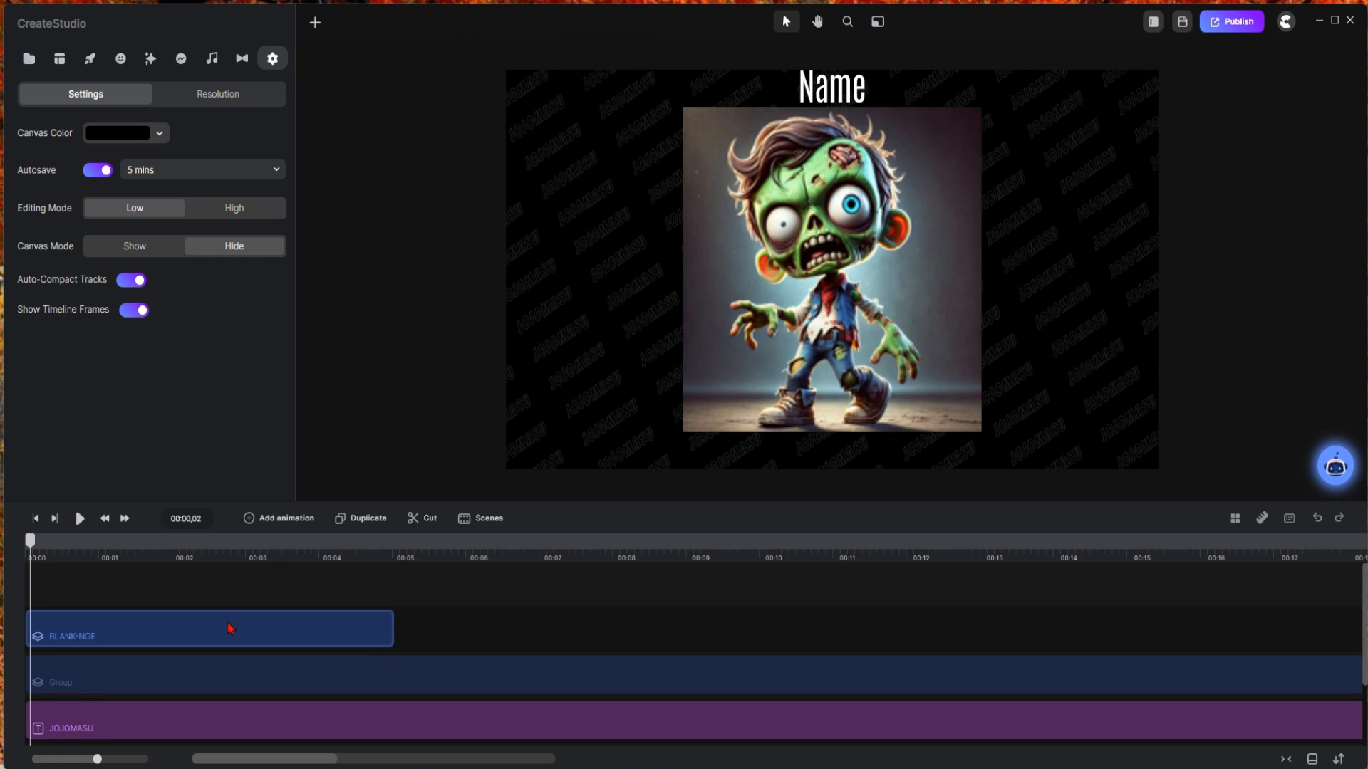
Step: Open BLANK-NGE down to the contents of Group-2 and view the motion options available for Group-1
mouse_move(228, 626)
left_mouse_down()
mouse_move(482, 628)
mouse_move(214, 632)
left_mouse_up()
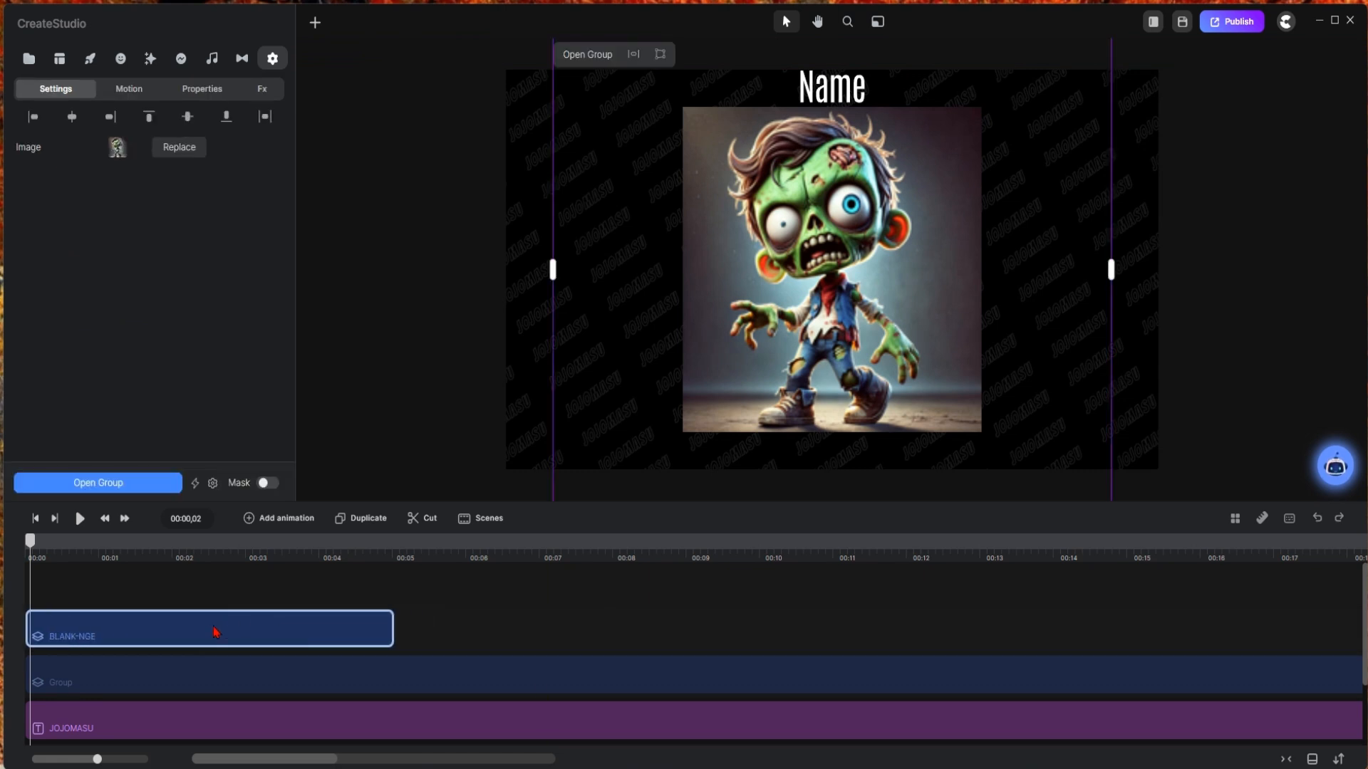
double_click(265, 636)
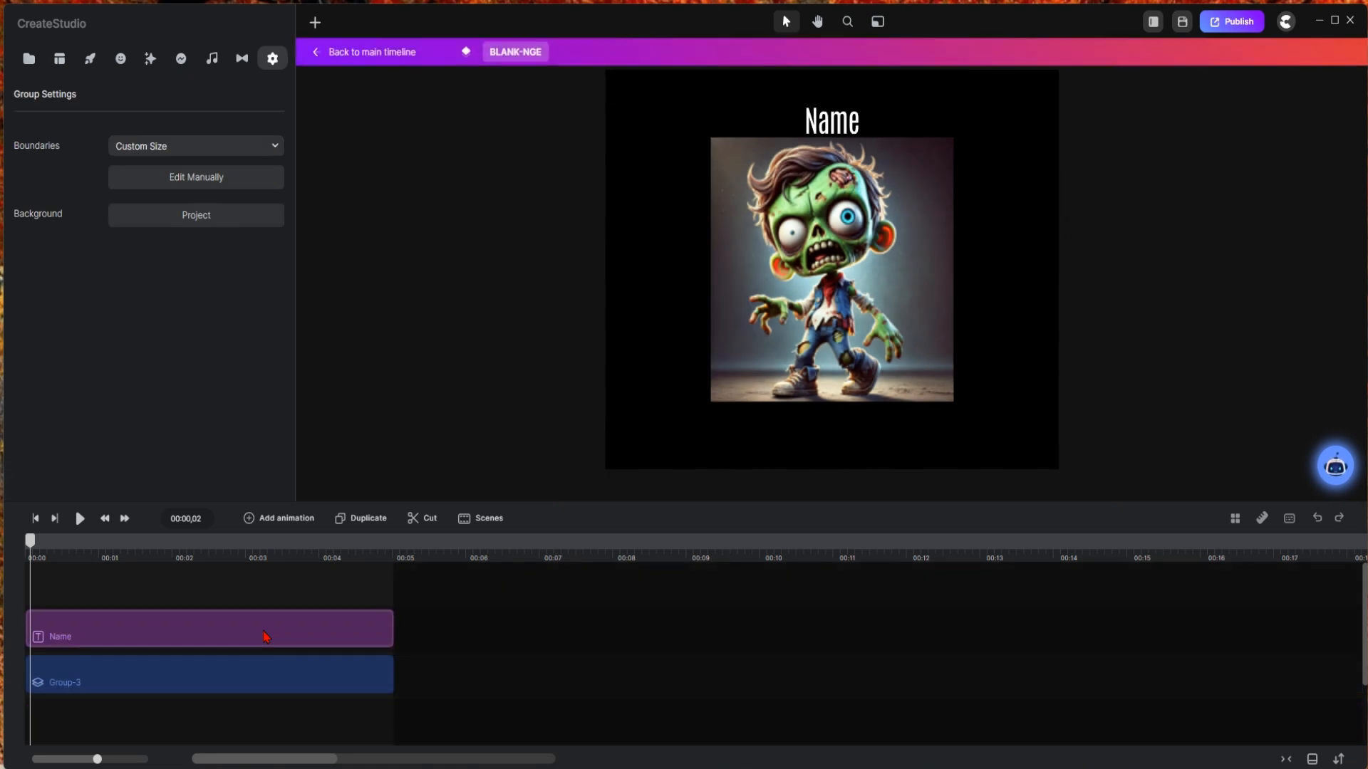
left_click(253, 677)
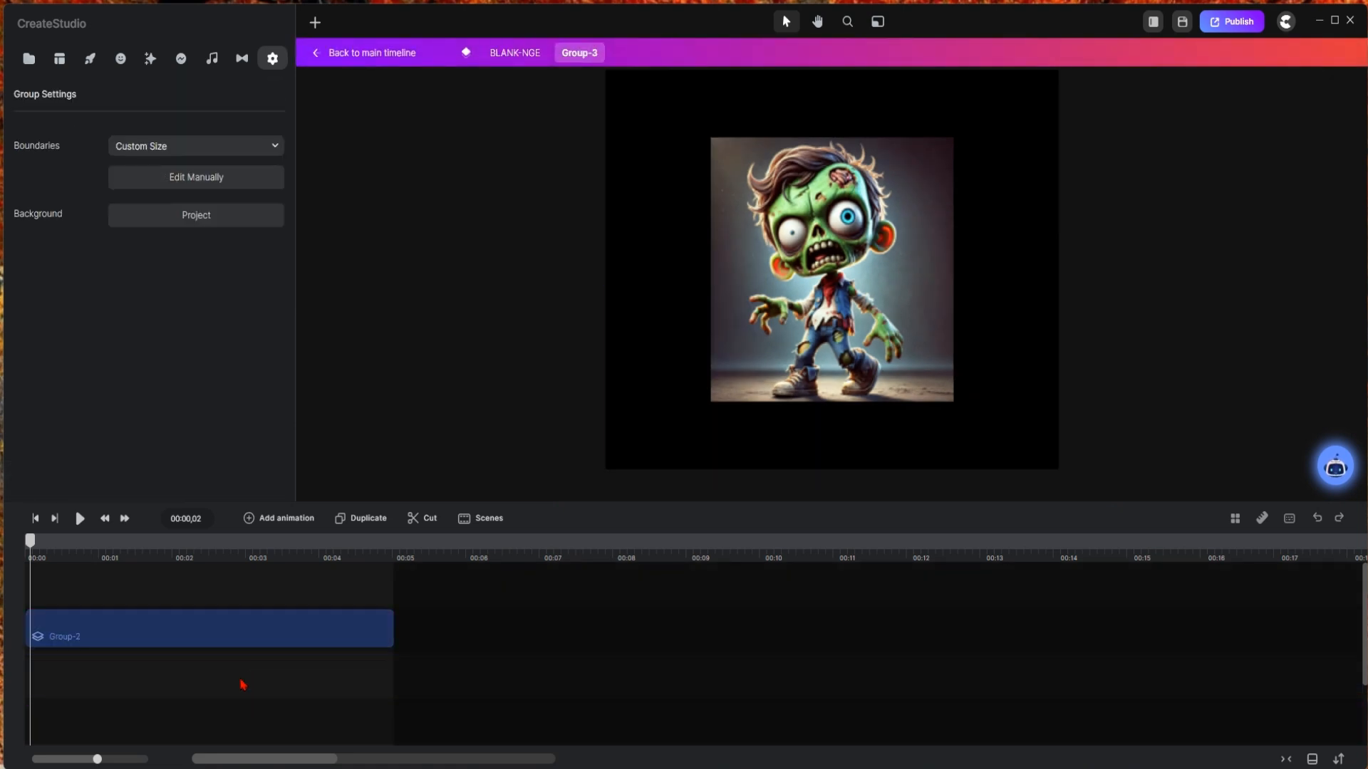
double_click(229, 638)
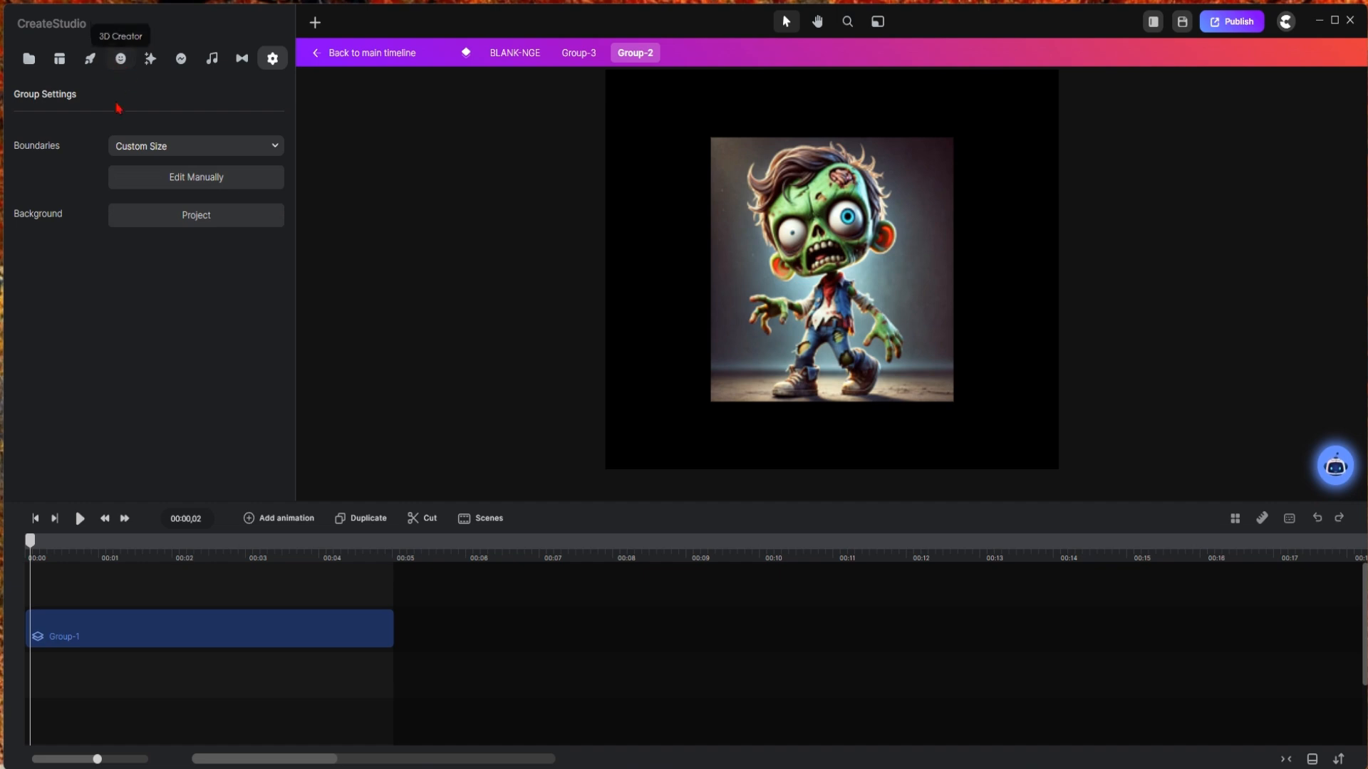
left_click(183, 627)
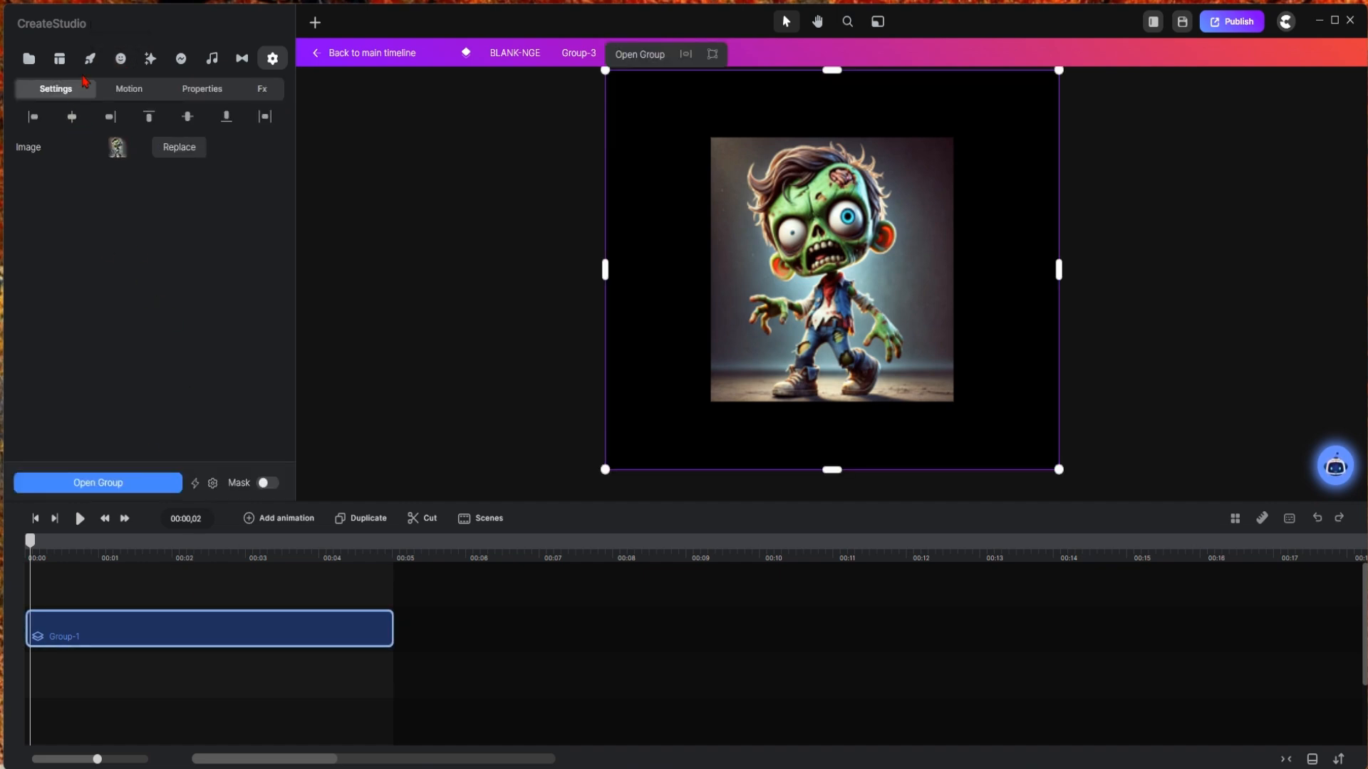
left_click(129, 88)
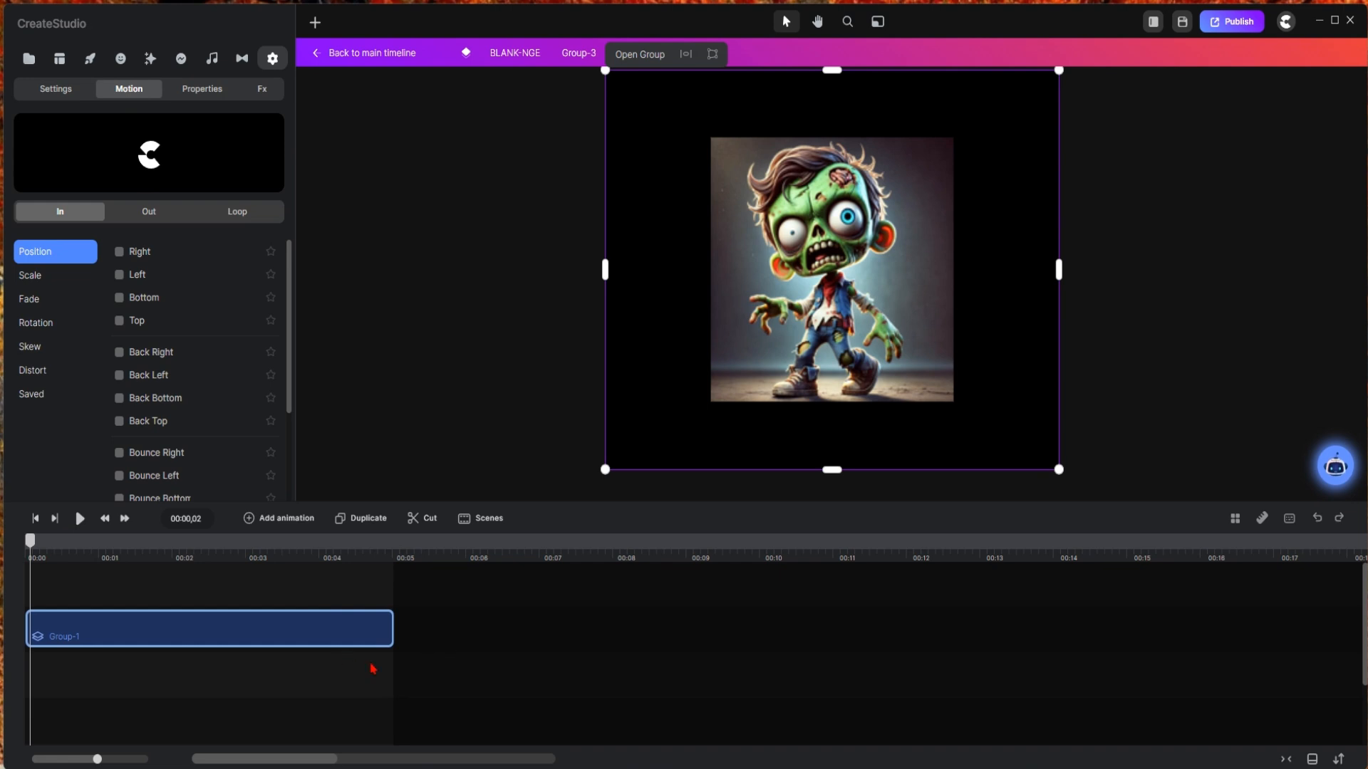
left_click(531, 211)
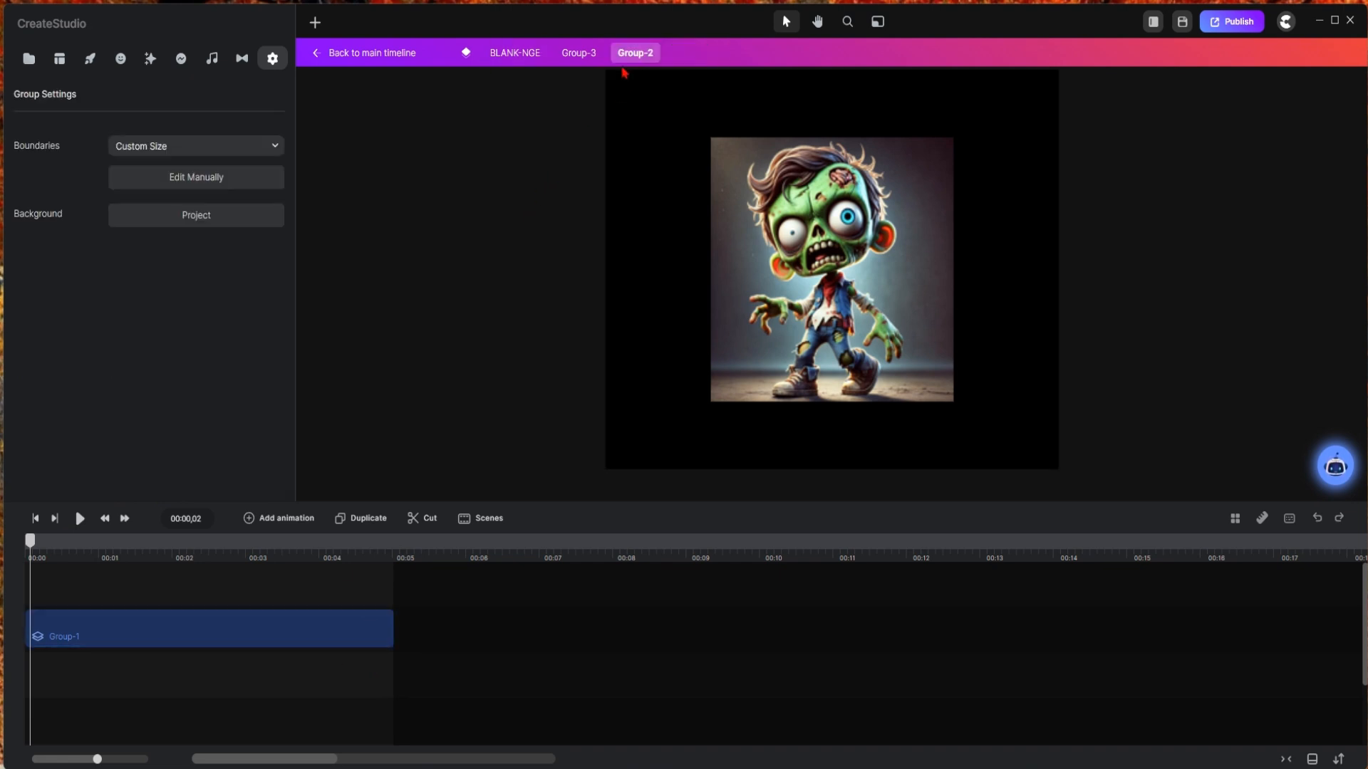
Step: Return from Group-2 through Group-3 and BLANK-NGE to the main timeline
left_click(578, 53)
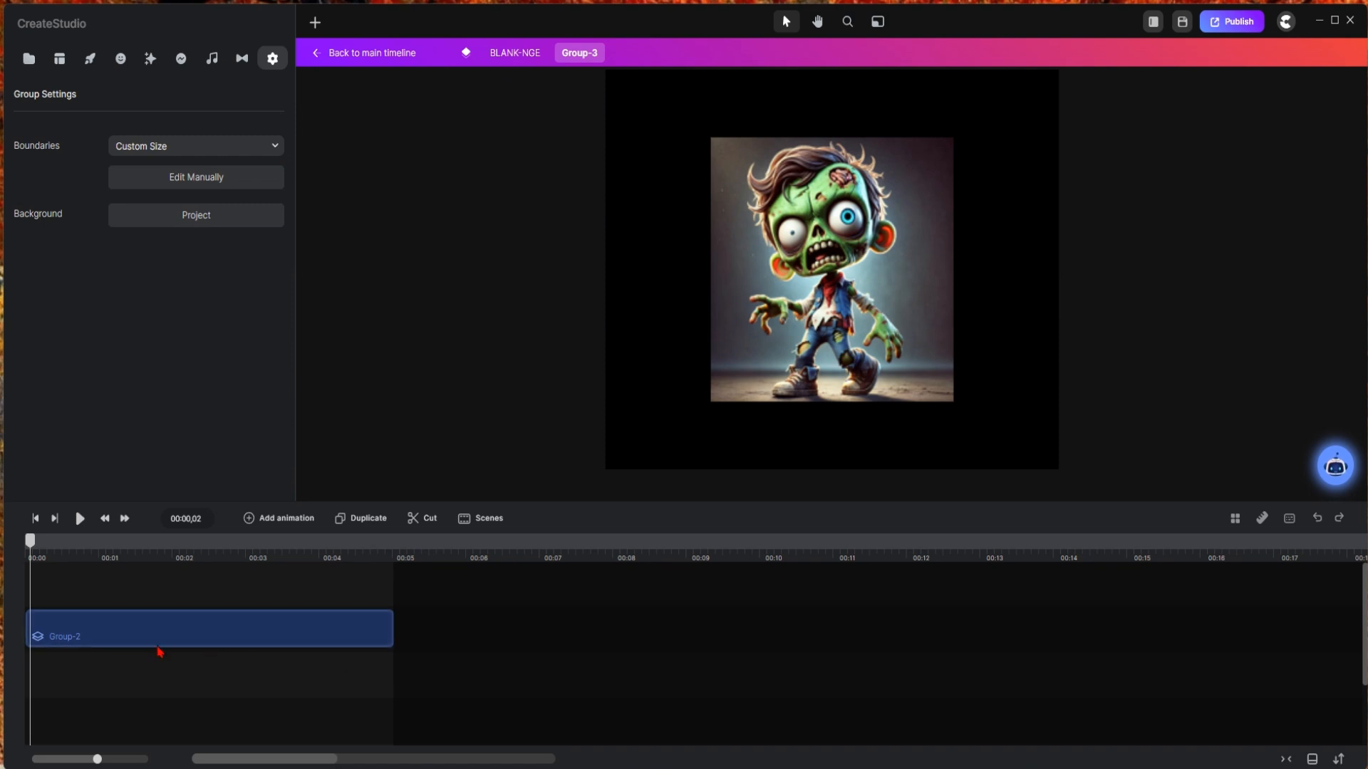
left_click(533, 55)
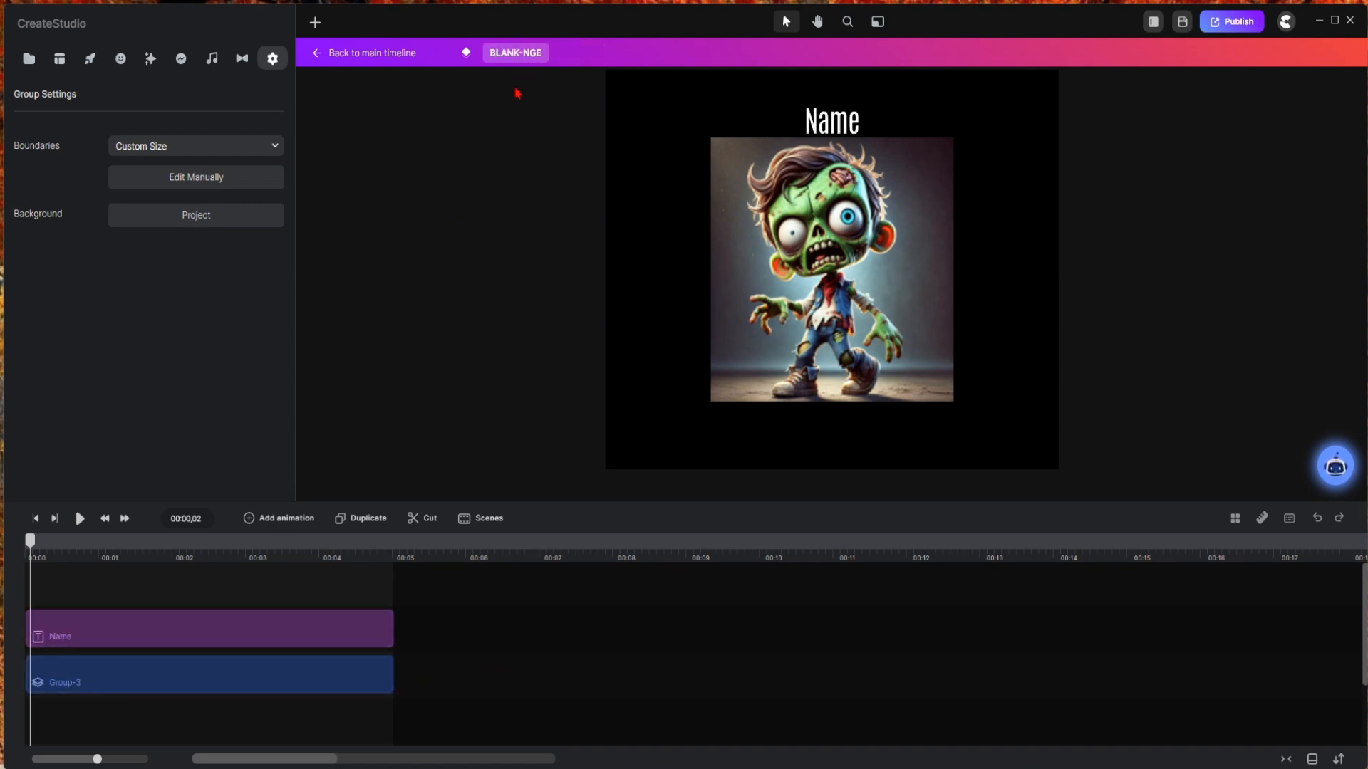
left_click(385, 61)
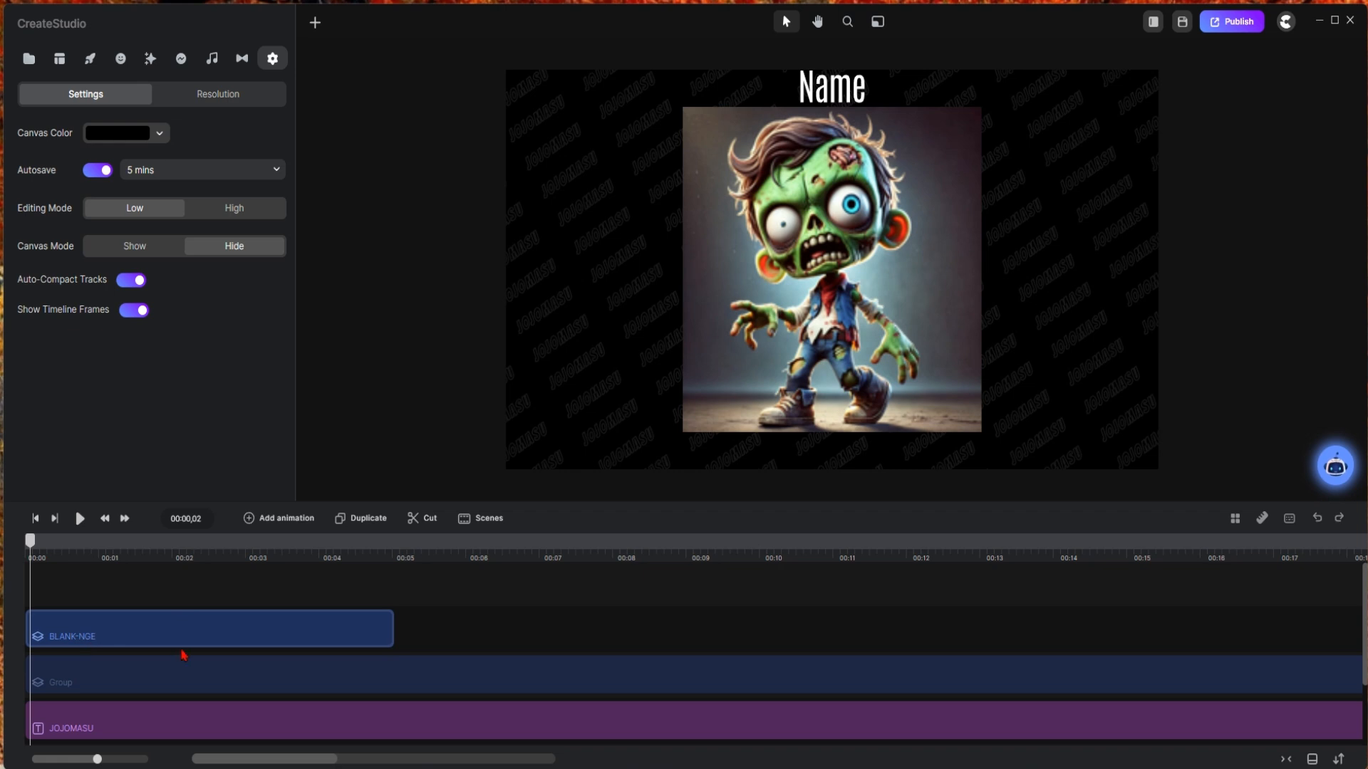
Step: Replace the image of the BLANK-NGE group with the Building picture from the media library
left_click(288, 639)
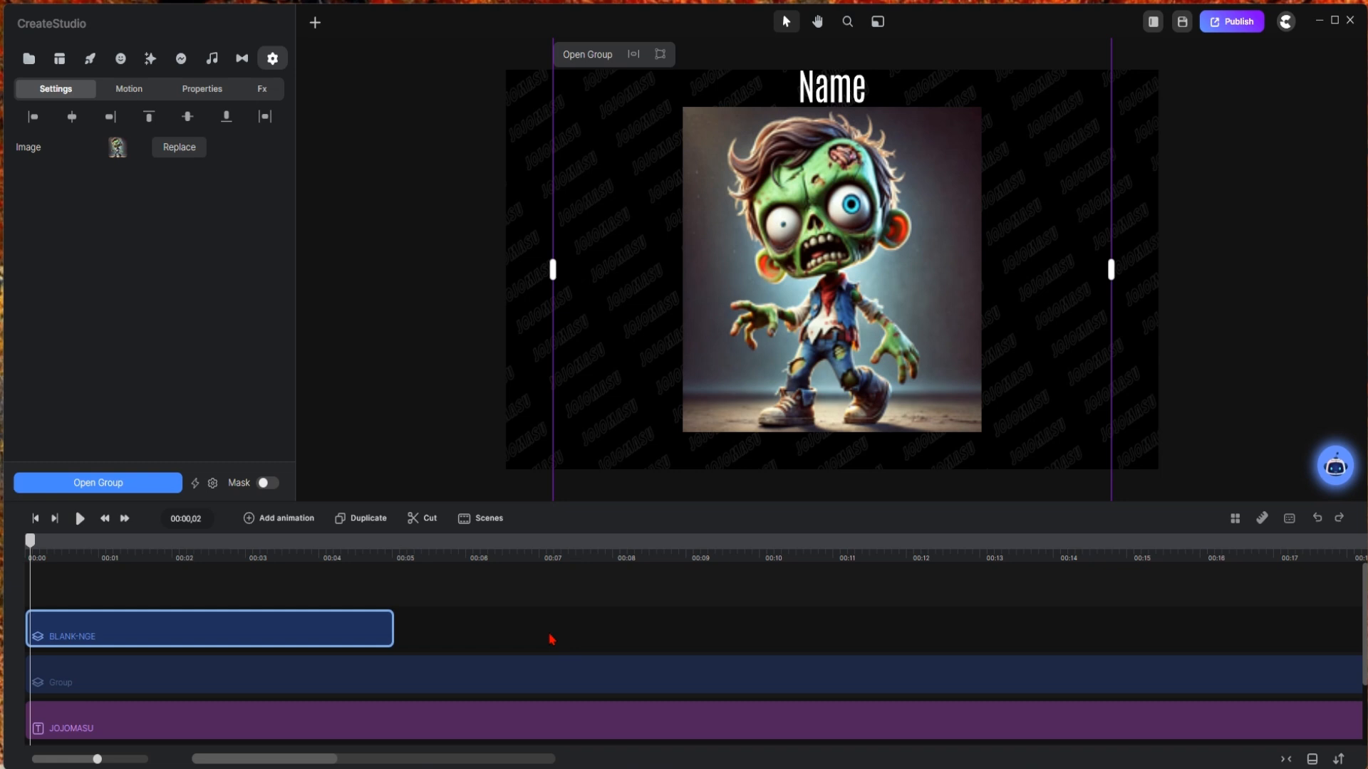
left_click(183, 152)
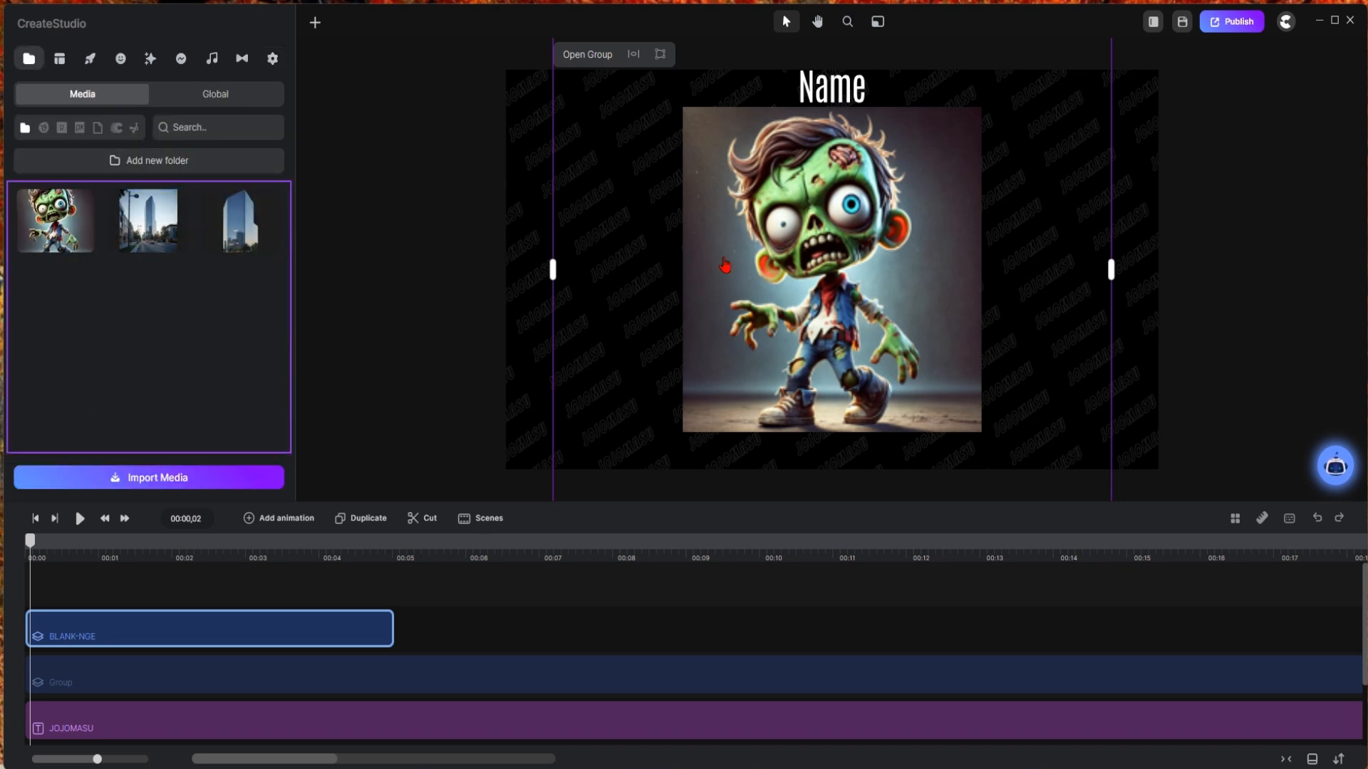
left_click(167, 234)
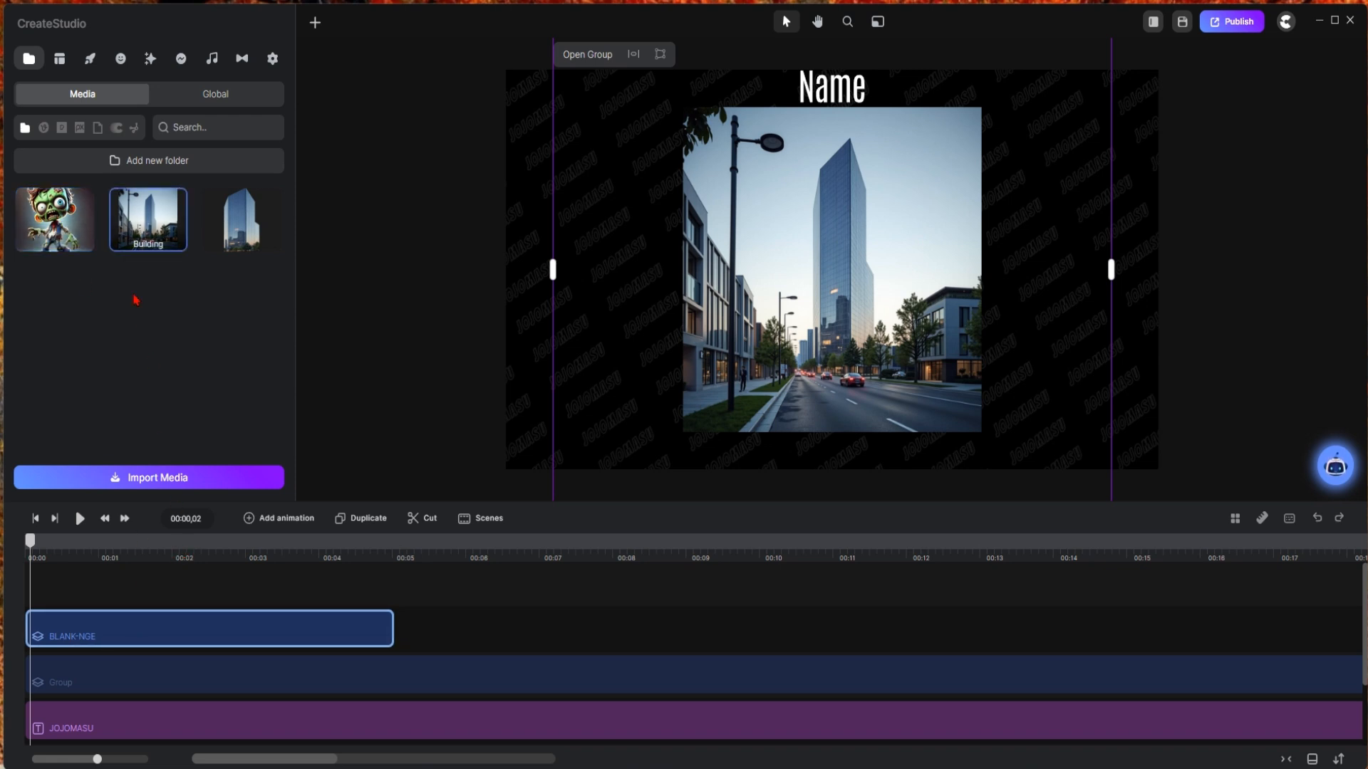
left_click(382, 411)
Step: Replace the Building image of the BLANK-NGE group with the zombie picture and deselect the group
left_click(223, 627)
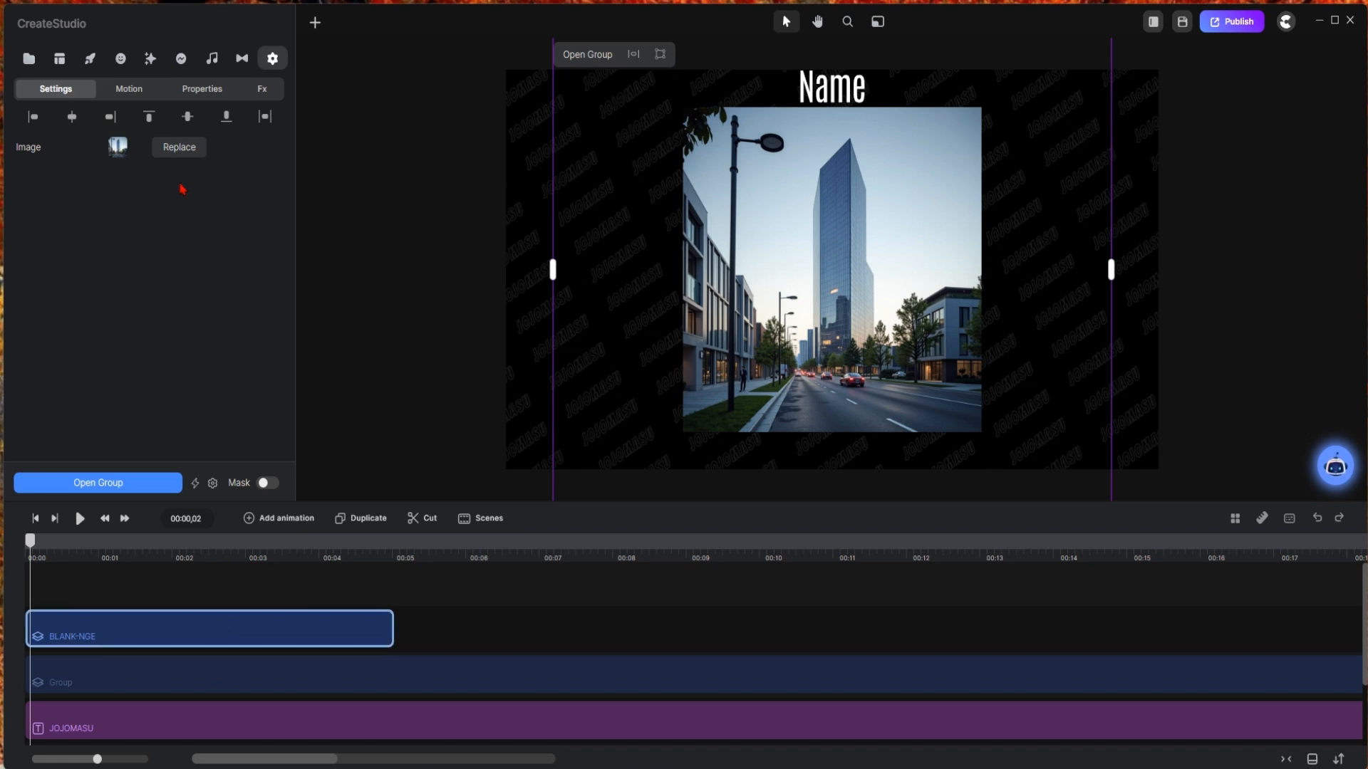
left_click(183, 150)
left_click(56, 237)
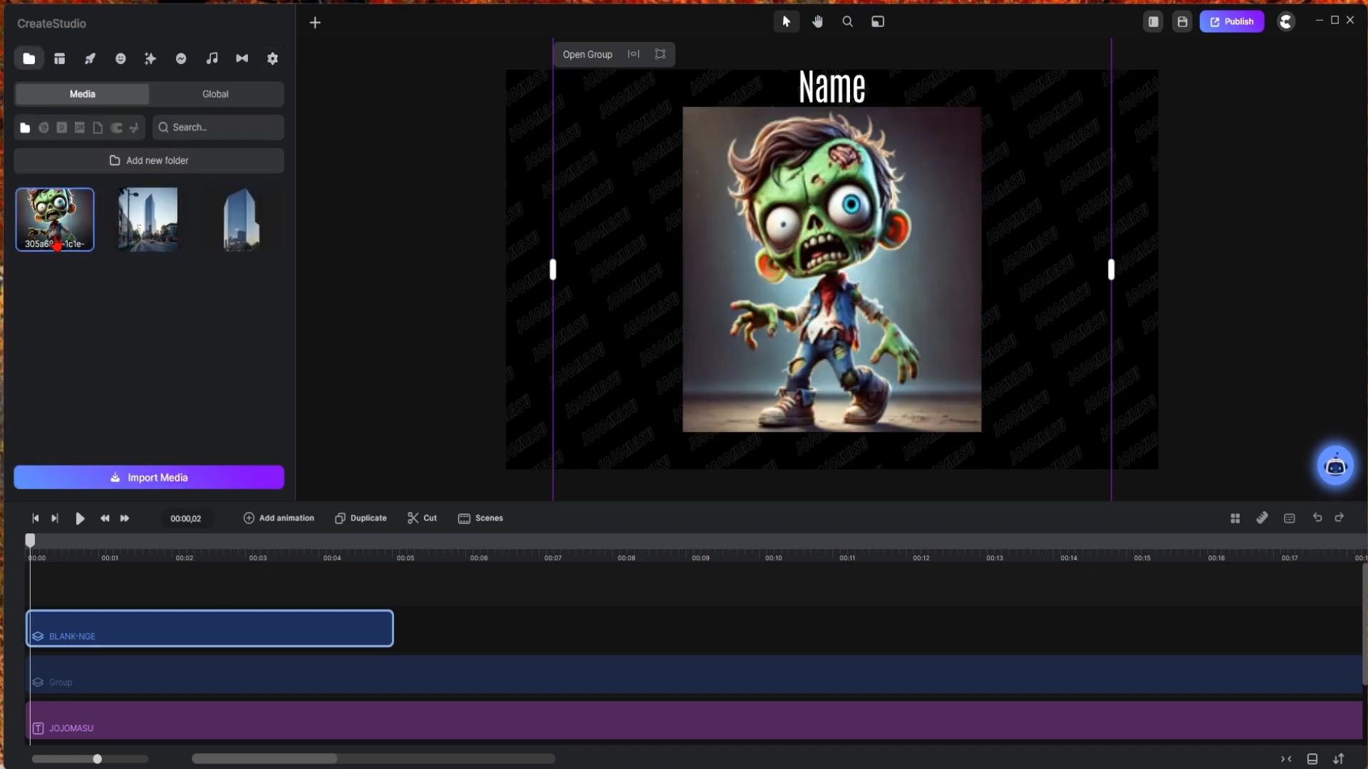
left_click(282, 582)
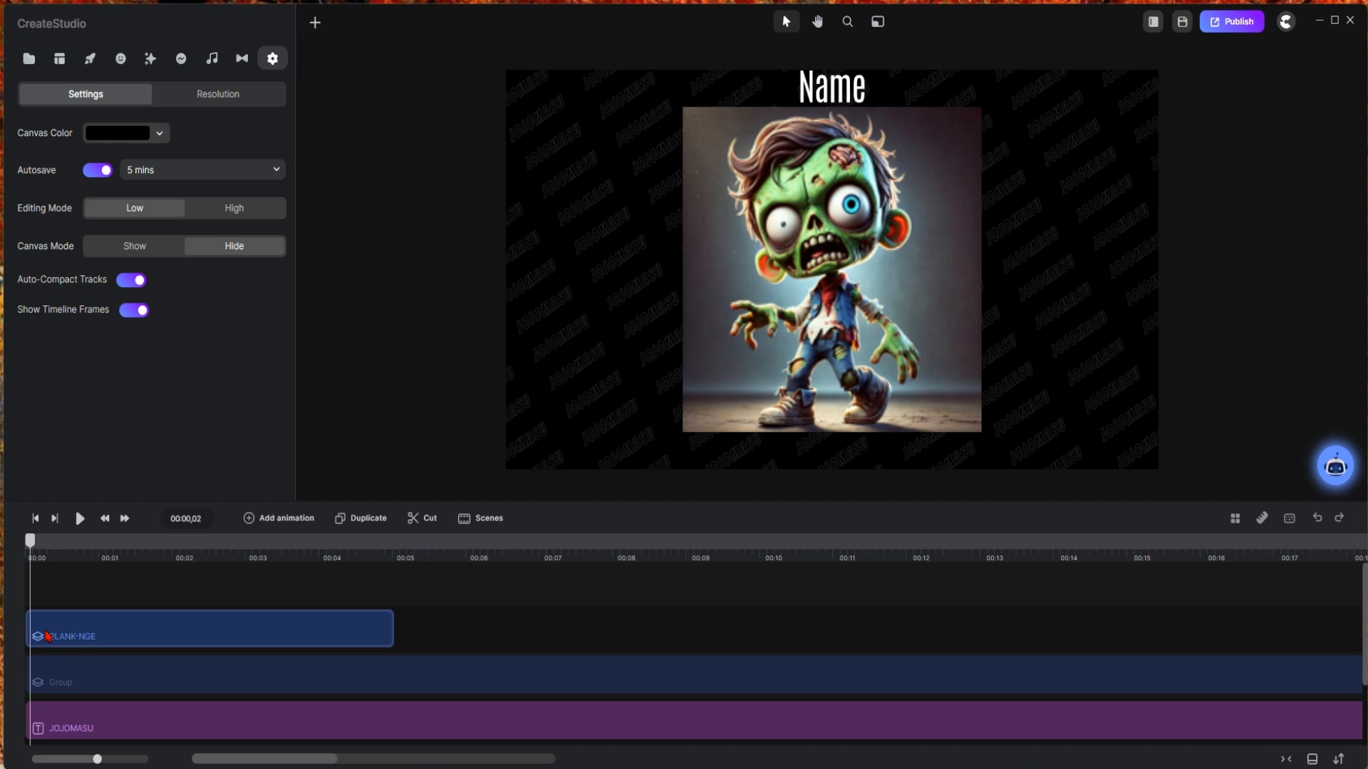
Step: Try to duplicate the BLANK-NGE group on the main timeline and move it further along
right_click(235, 645)
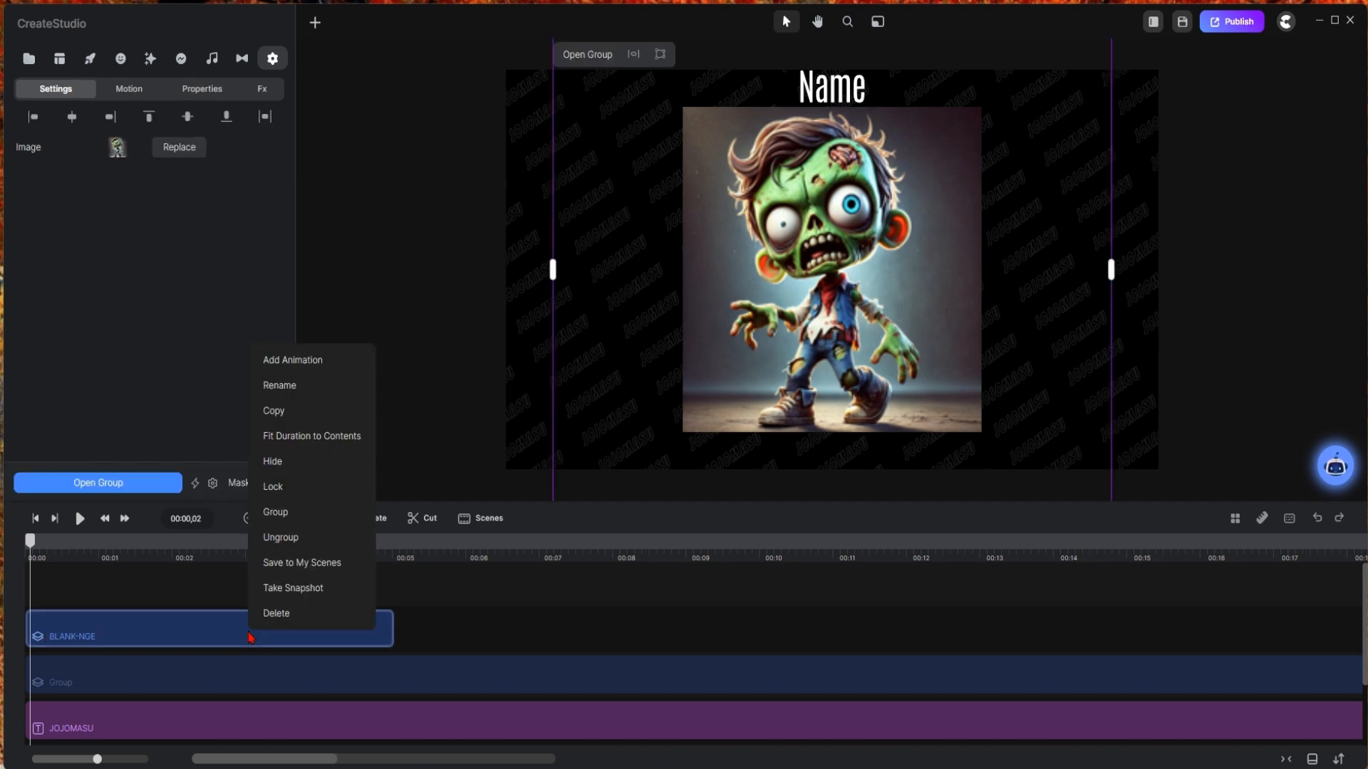
left_click(431, 578)
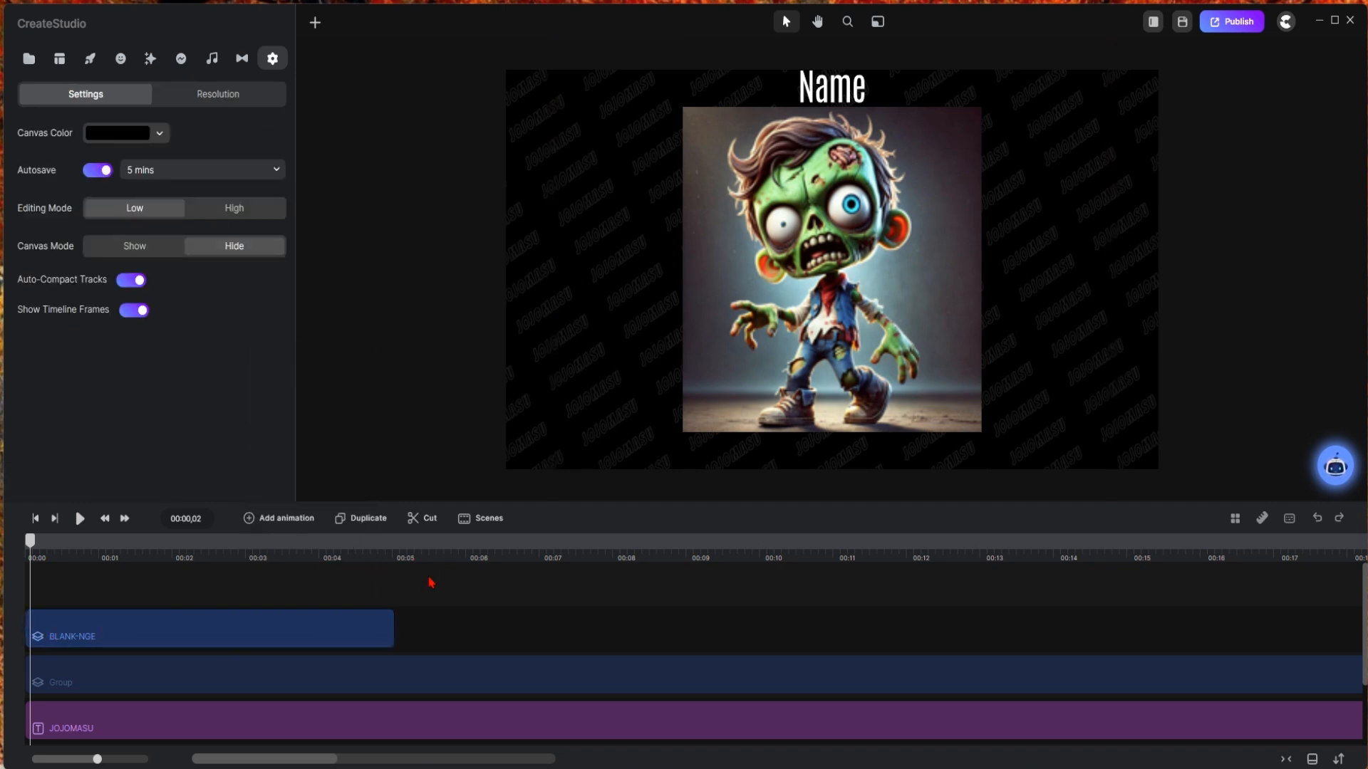
left_click(302, 632)
left_click(369, 519)
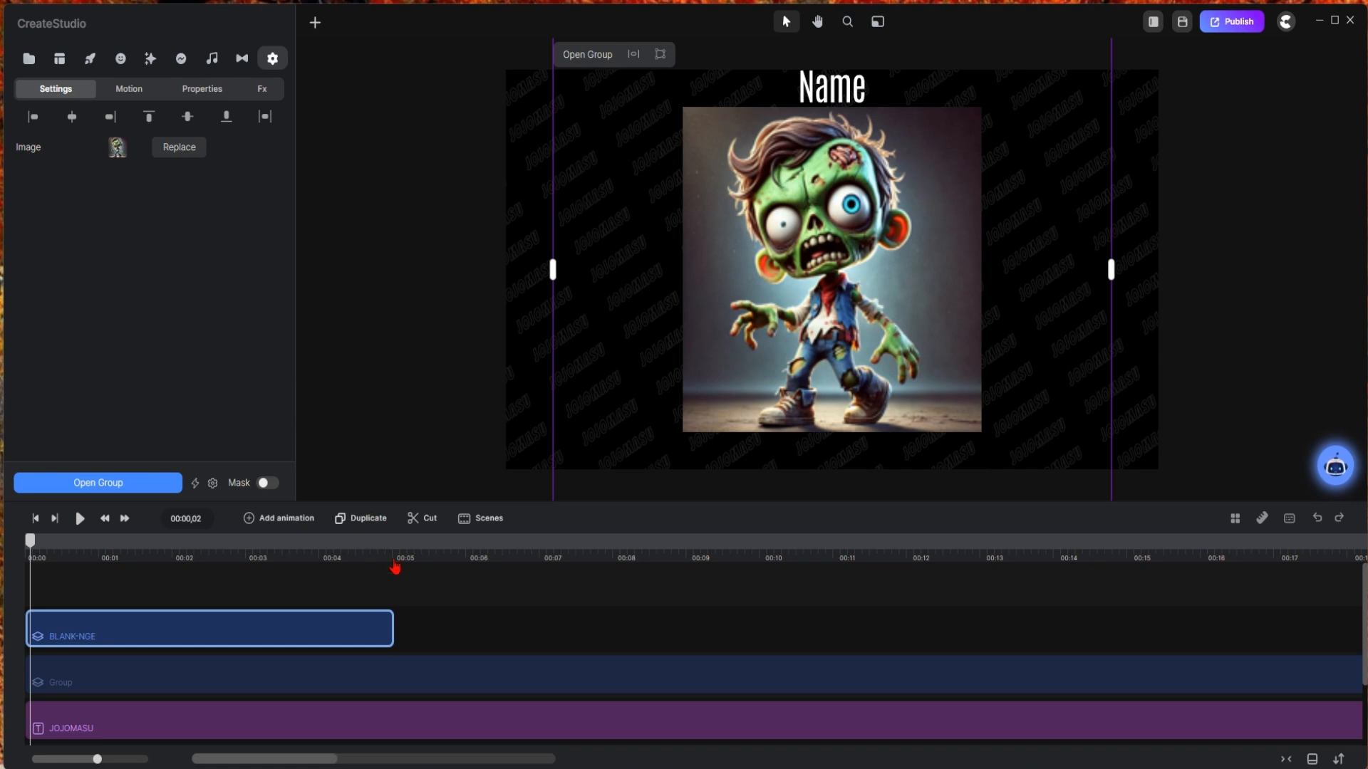
left_click_drag(211, 634, 505, 675)
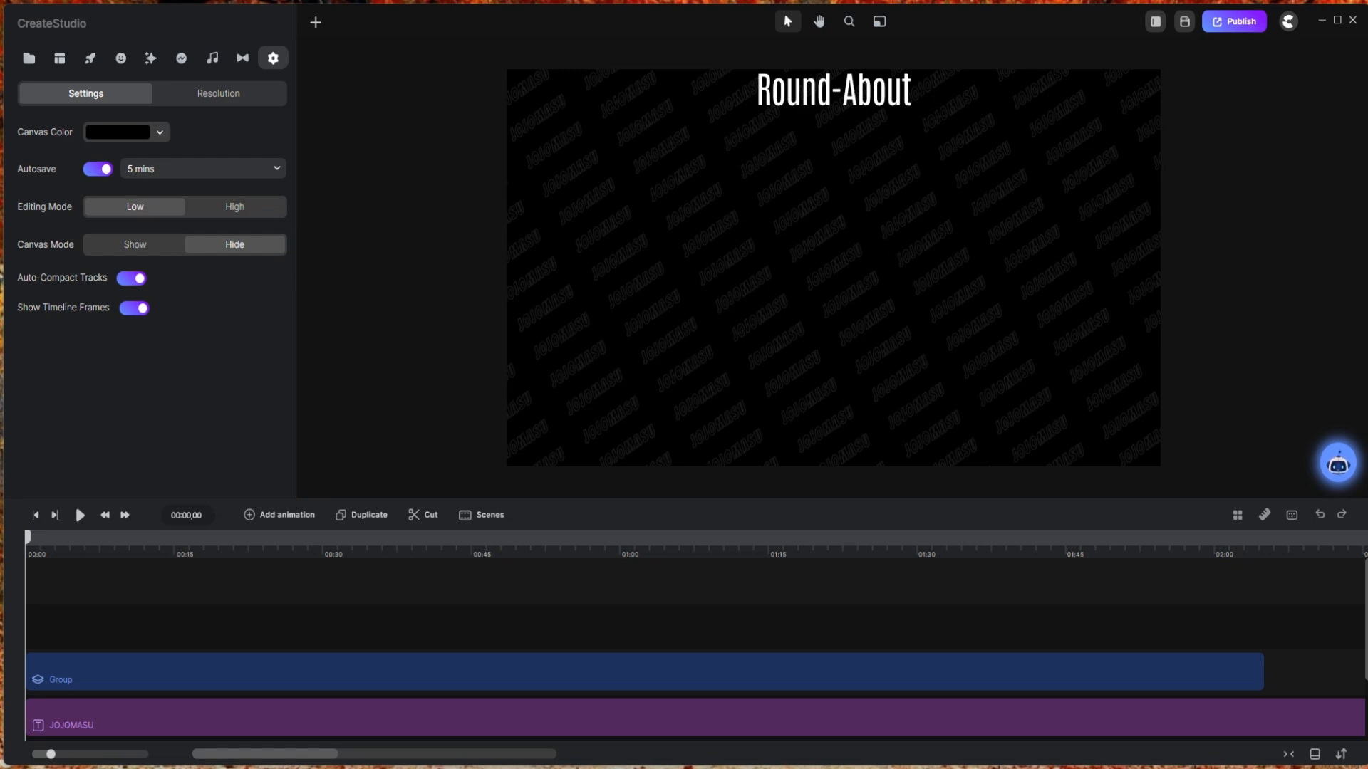
Step: Play the showcase of nested-group effects from the start of the timeline, beginning with Round-About
left_click(80, 516)
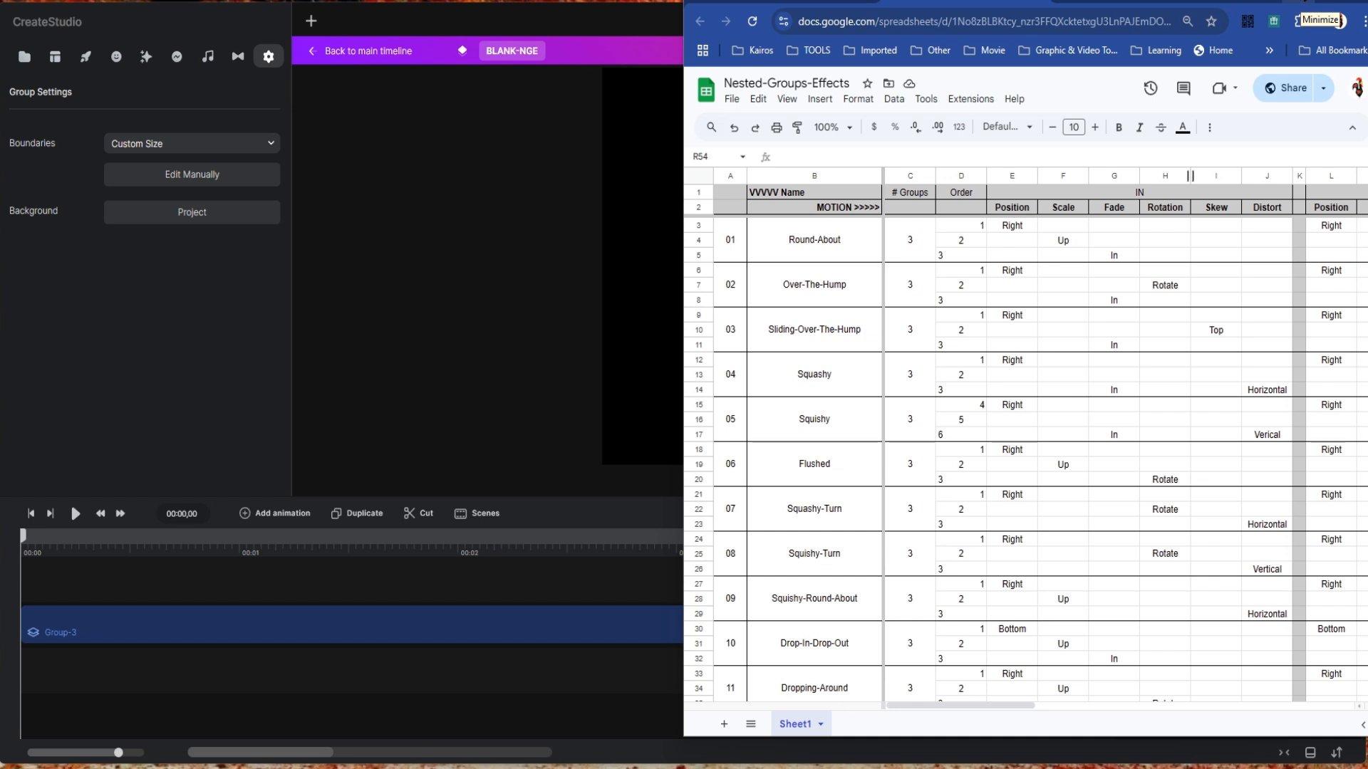
Step: Minimize the Nested-Groups-Effects sheet and open the BLANK-NGE group's nested levels through Group-3 to the contents of Group-2
left_click(1338, 20)
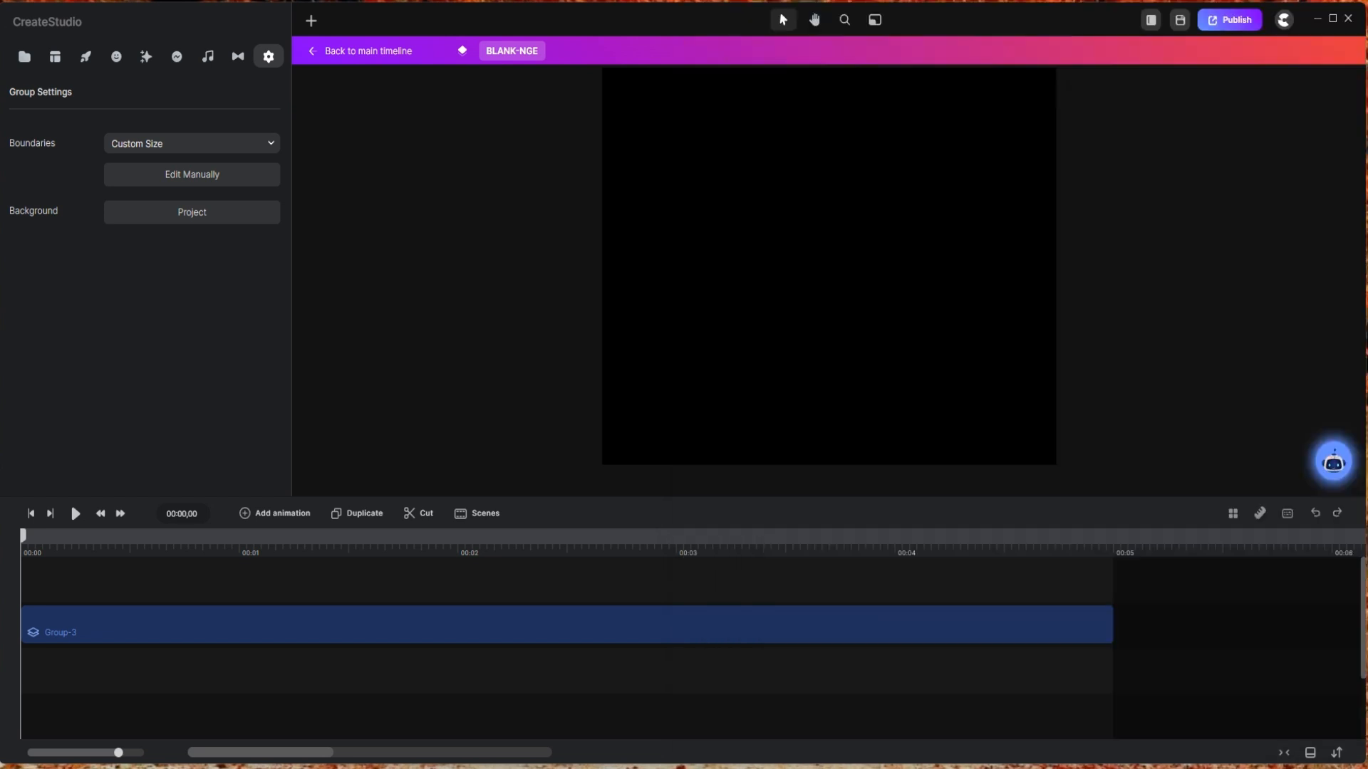
left_click(305, 637)
double_click(308, 637)
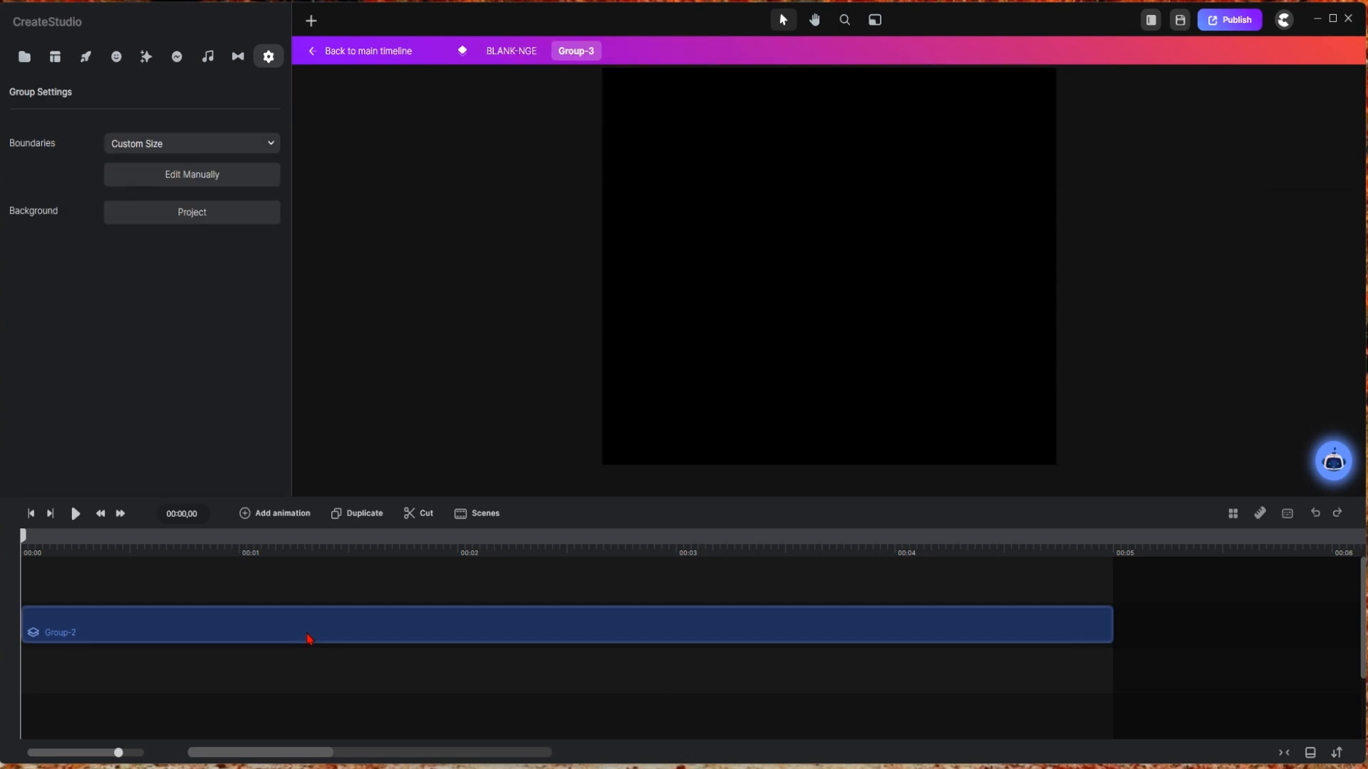
double_click(309, 638)
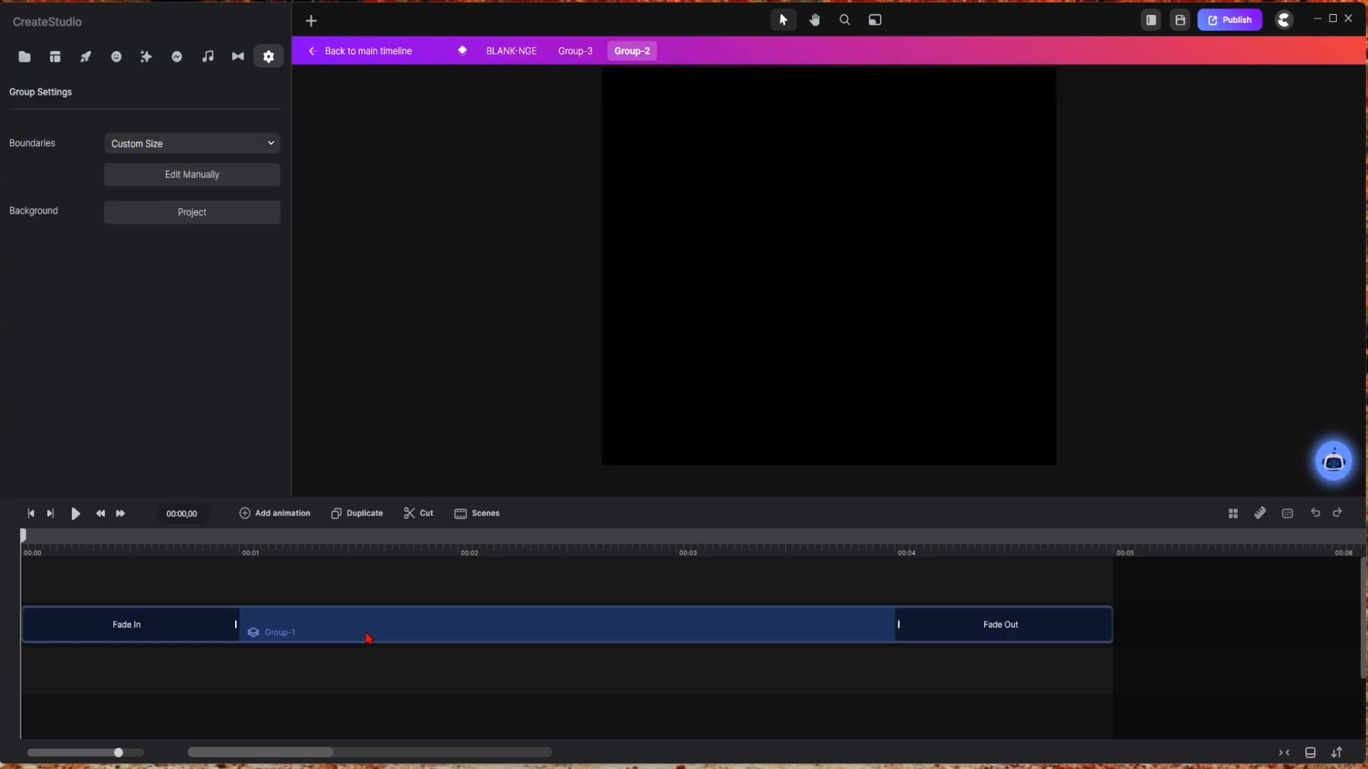
Step: Replace Group-1's fade motions with the Position preset Right for both In and Out
left_click(368, 639)
left_click(168, 635)
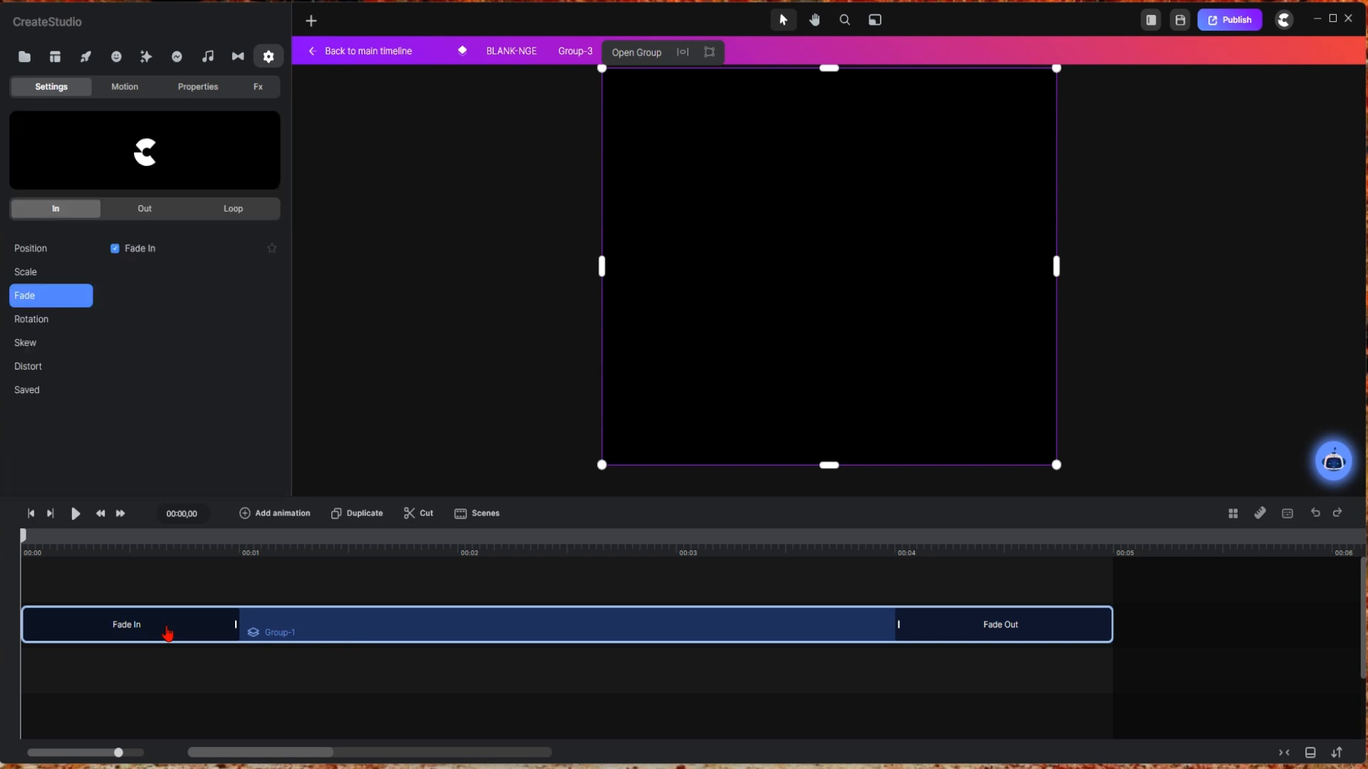
left_click(29, 250)
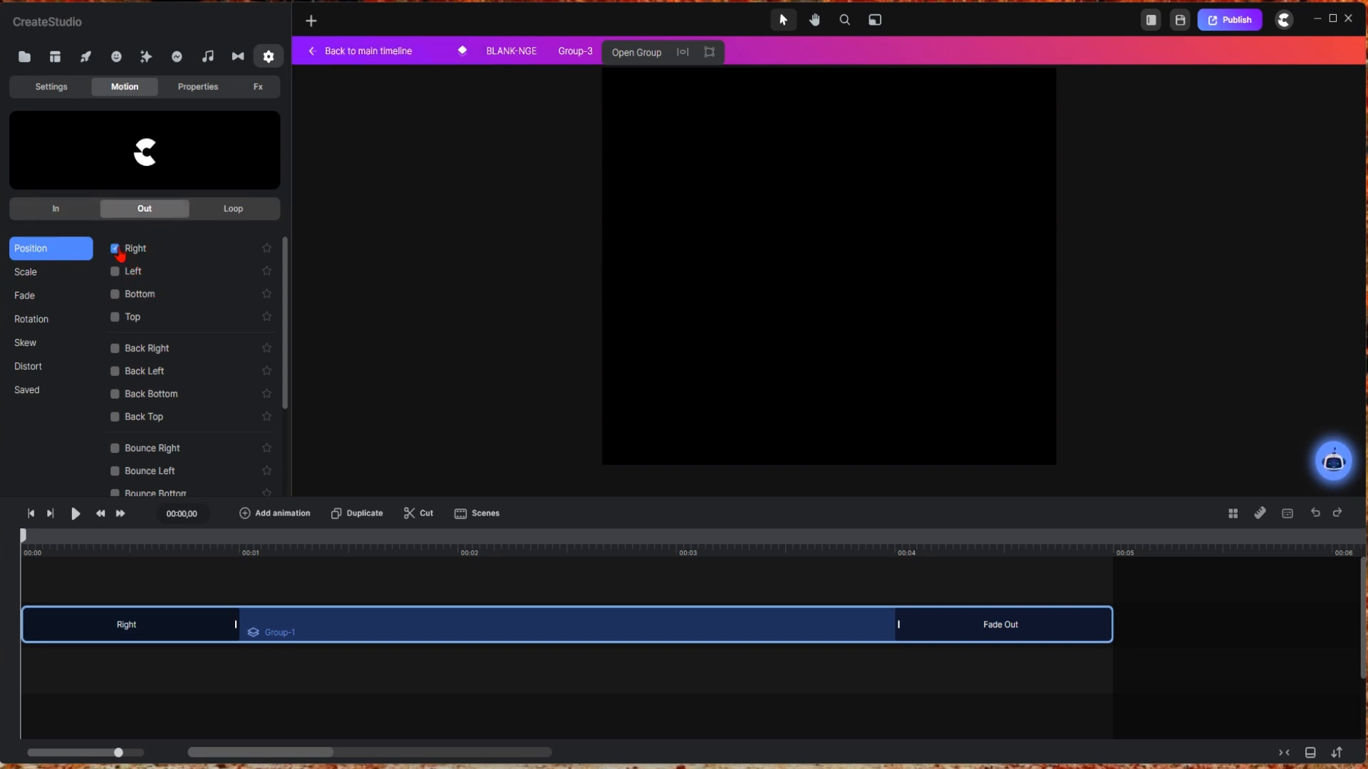
left_click(115, 251)
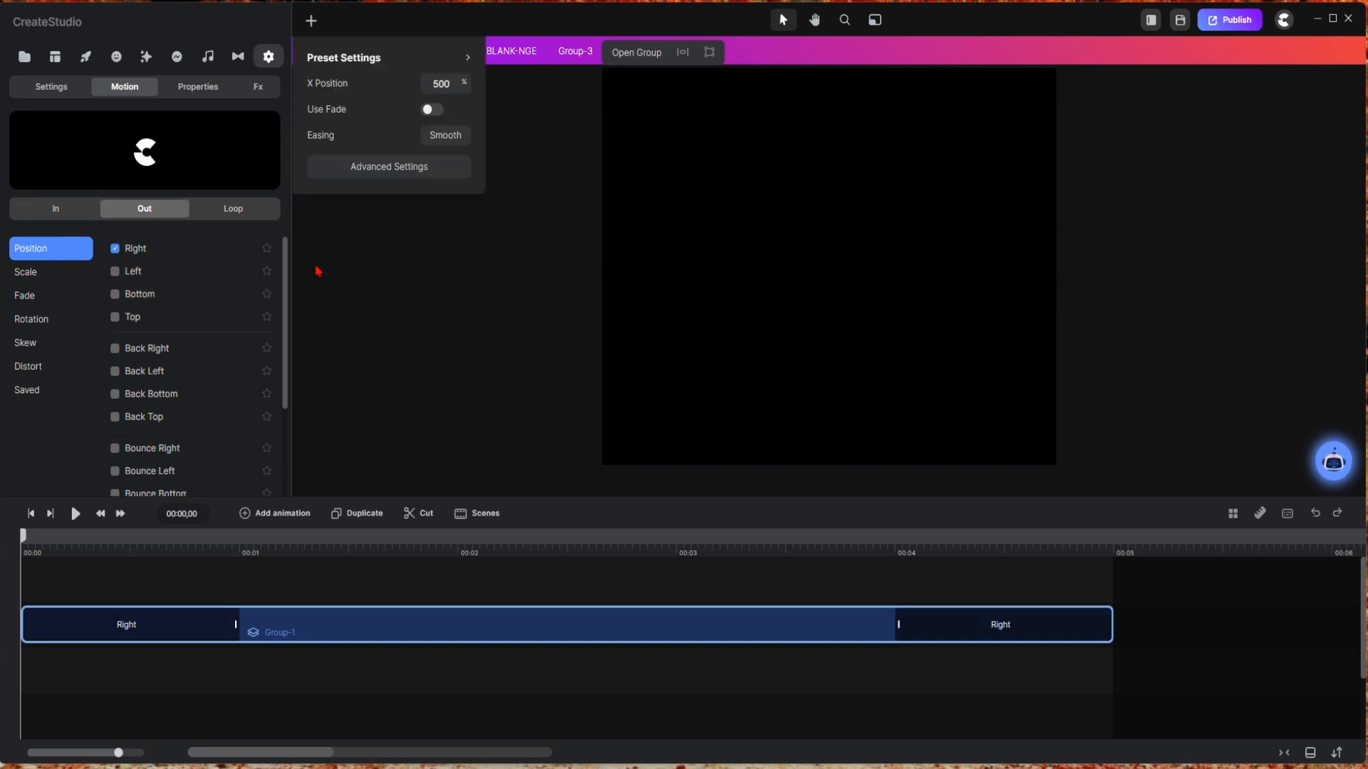
Step: Go back up to Group-3 and give Group-2 a Scale Up In motion and a Scale Down Out motion
left_click(576, 55)
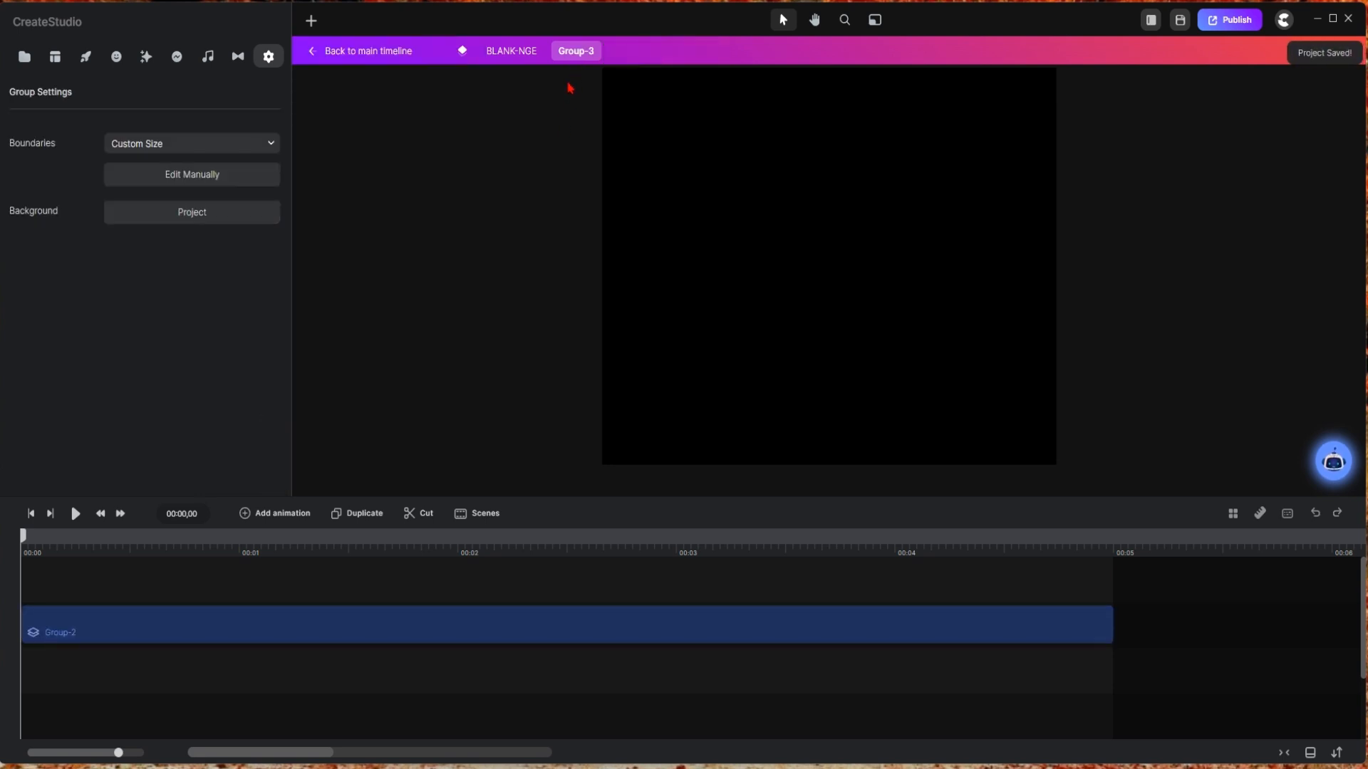
left_click(411, 625)
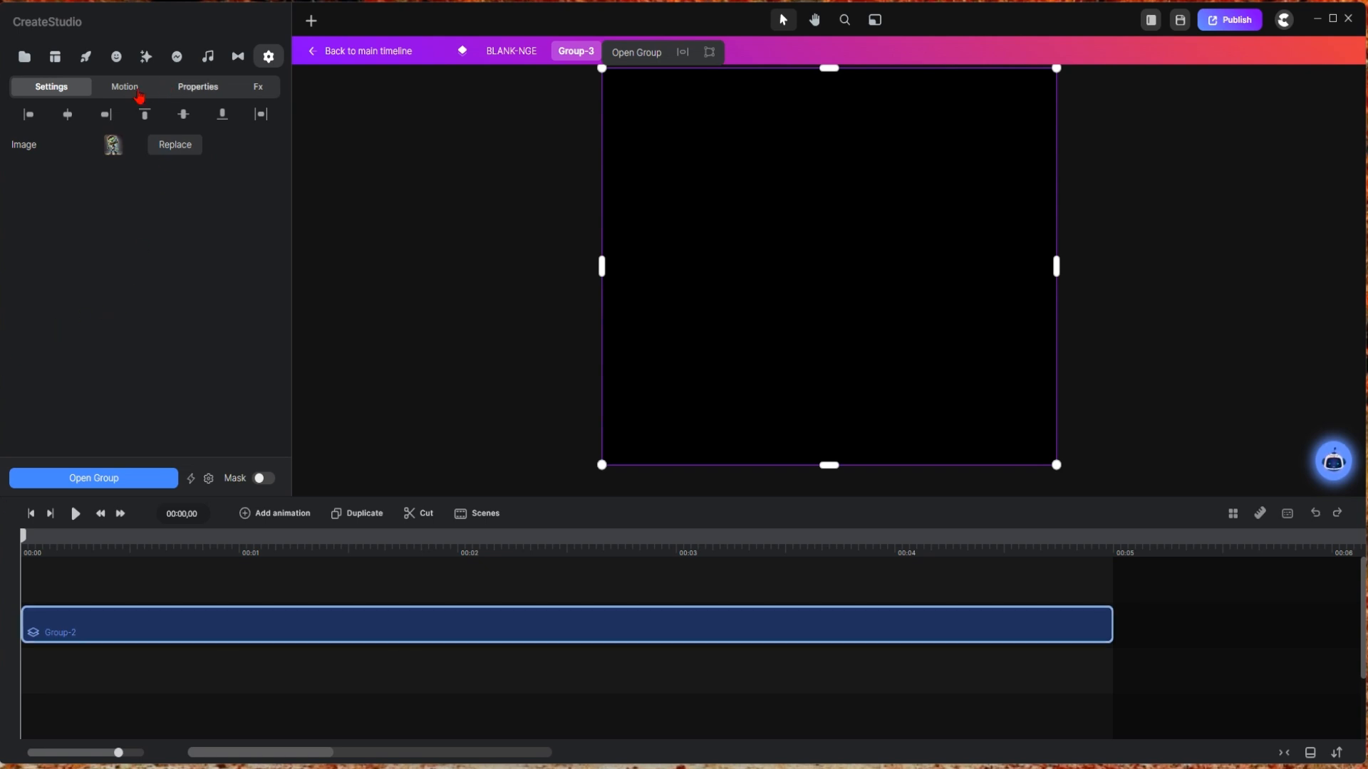
left_click(127, 88)
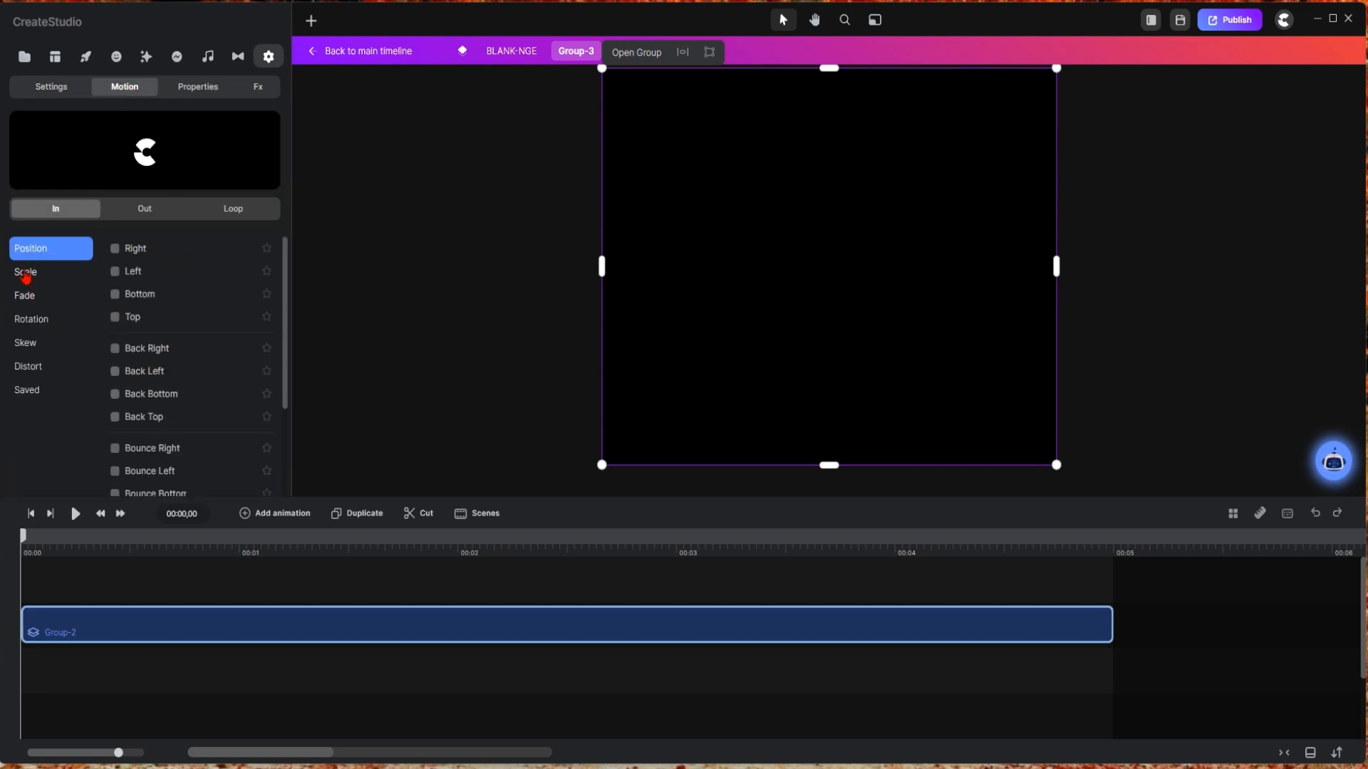
left_click(26, 272)
left_click(115, 270)
left_click(115, 248)
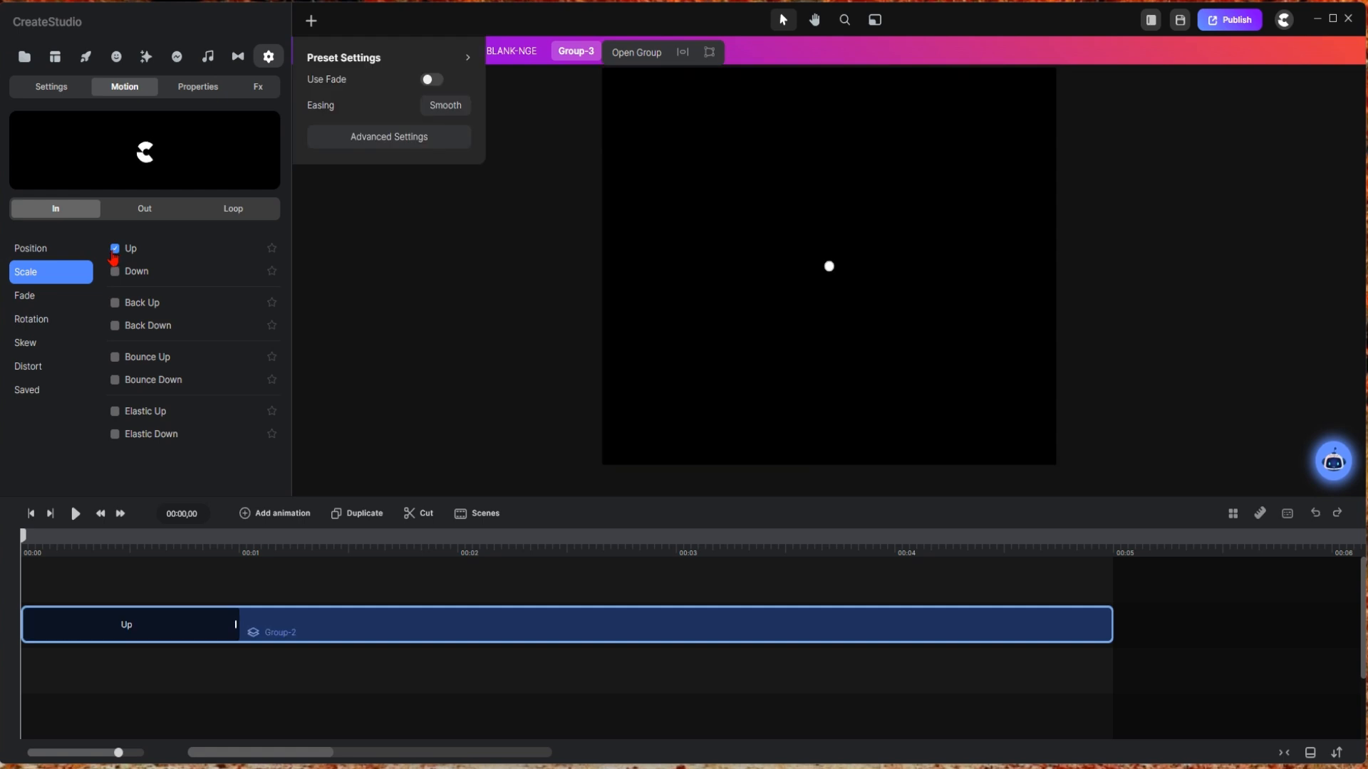
left_click(148, 210)
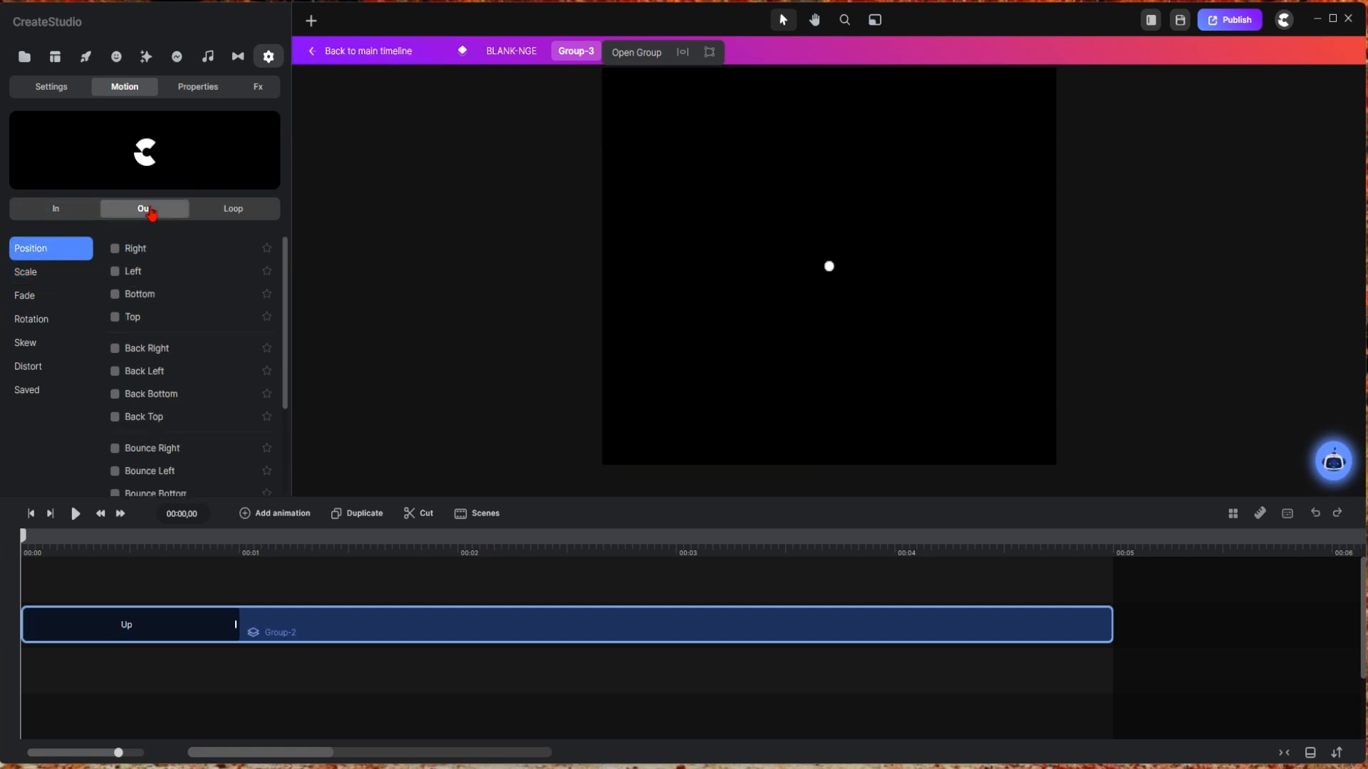
left_click(24, 271)
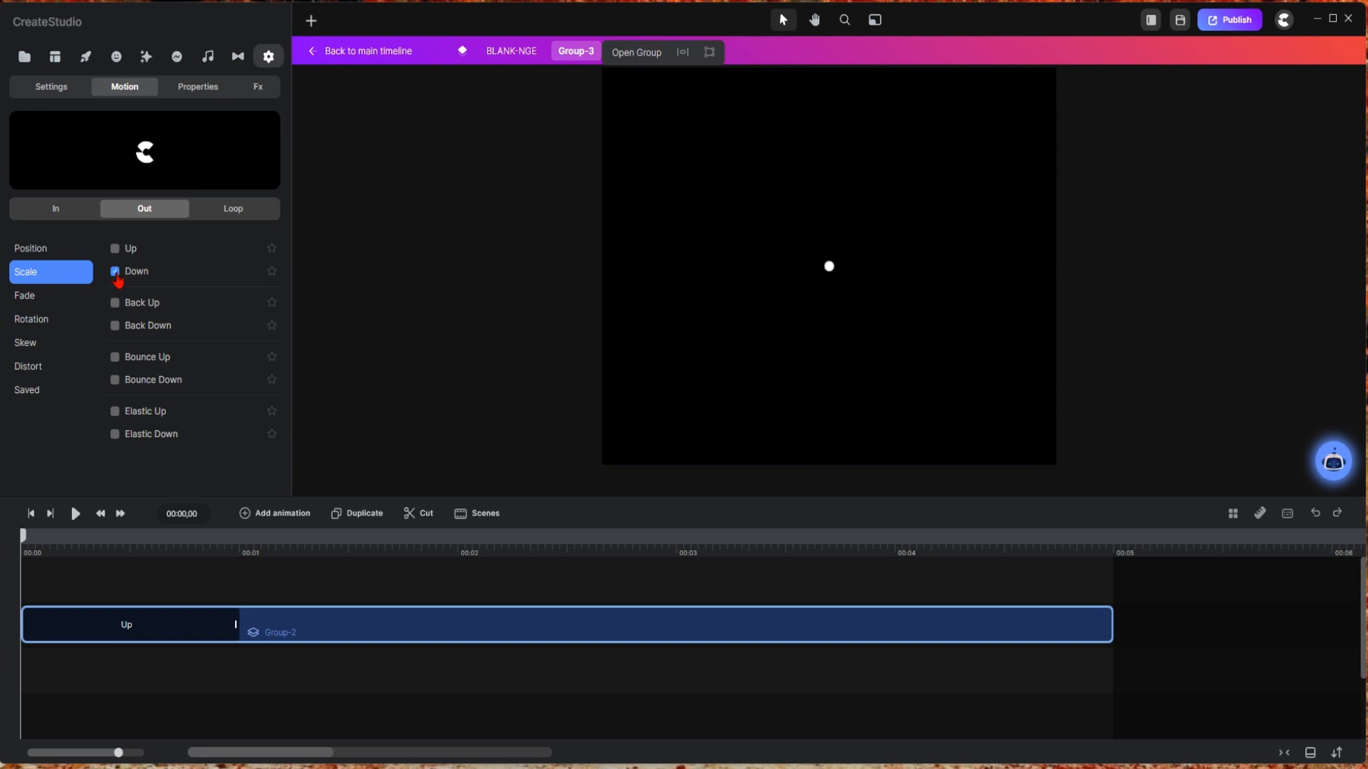
left_click(116, 273)
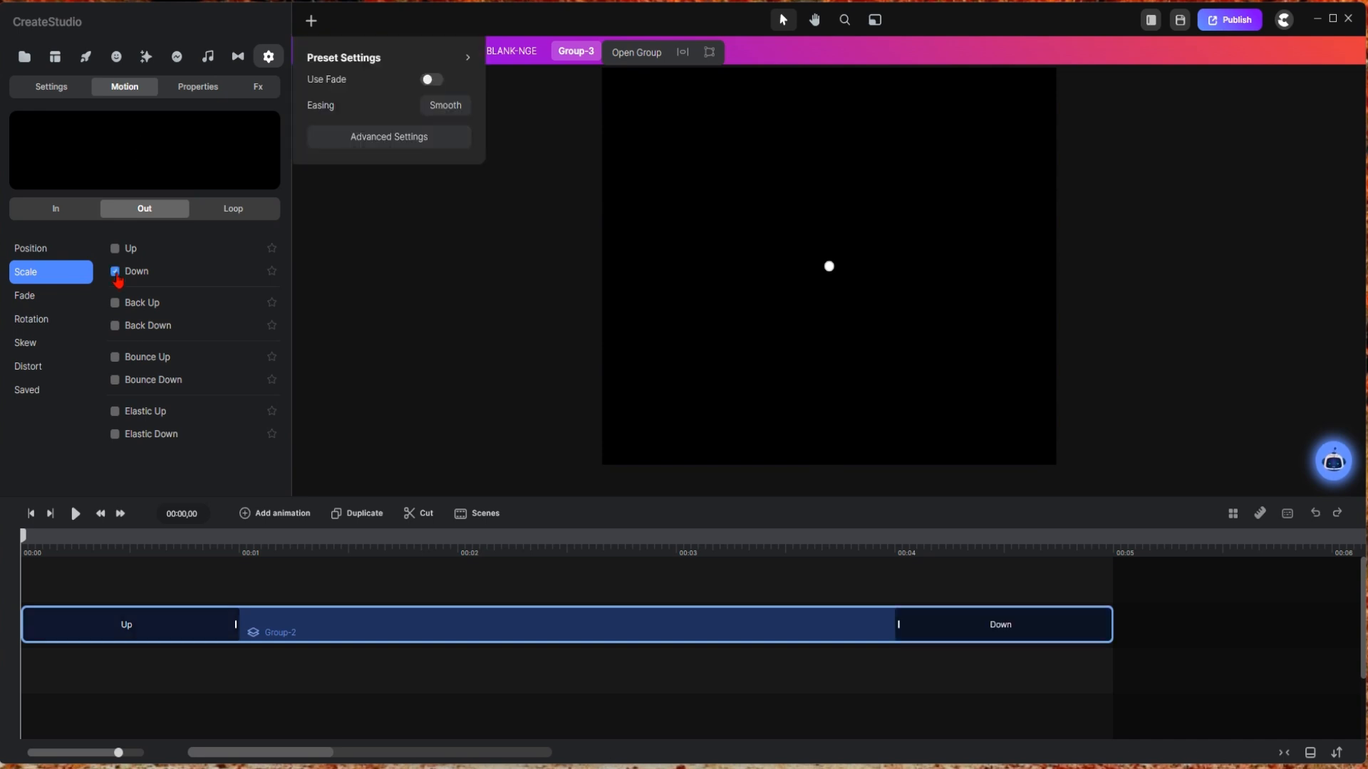
Step: Go back up to BLANK-NGE, give Group-3 Fade In and Fade Out motions, and deselect it
left_click(522, 54)
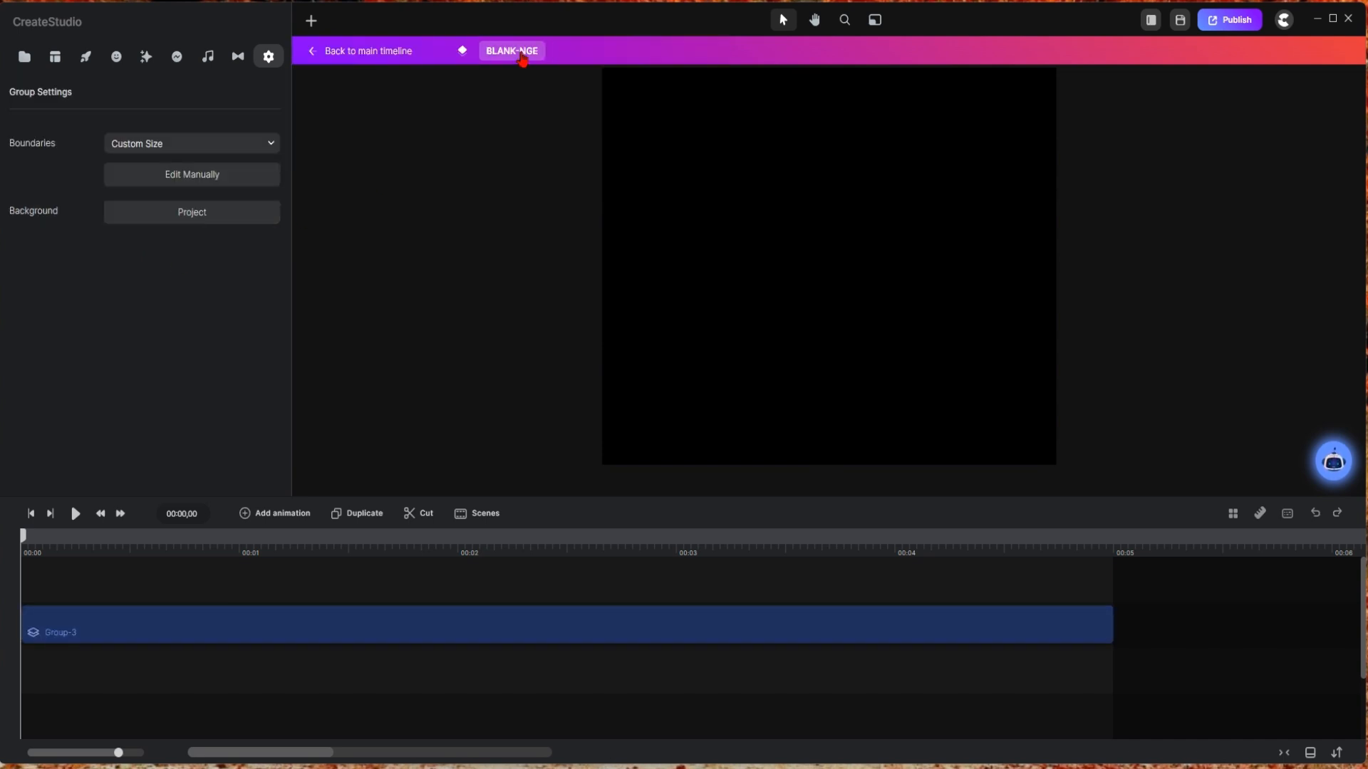
left_click(450, 636)
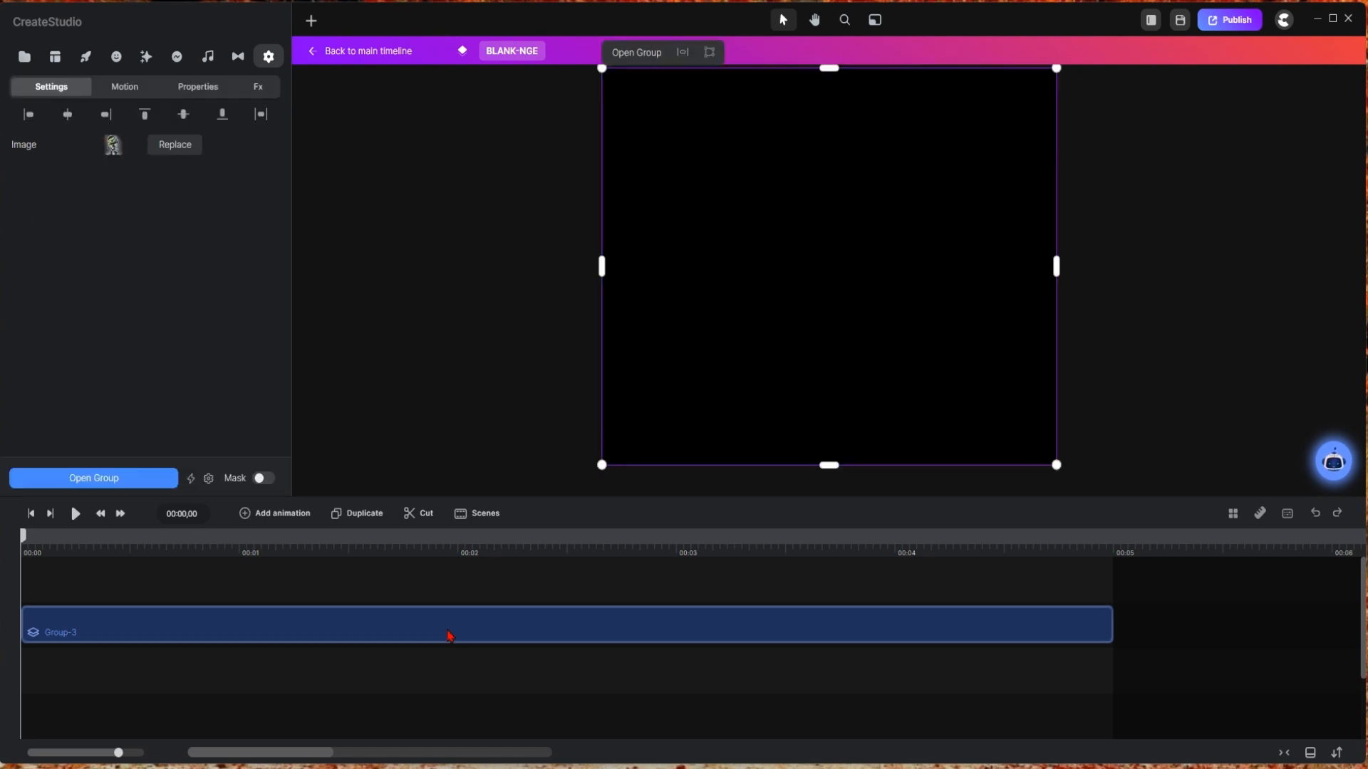
left_click(125, 86)
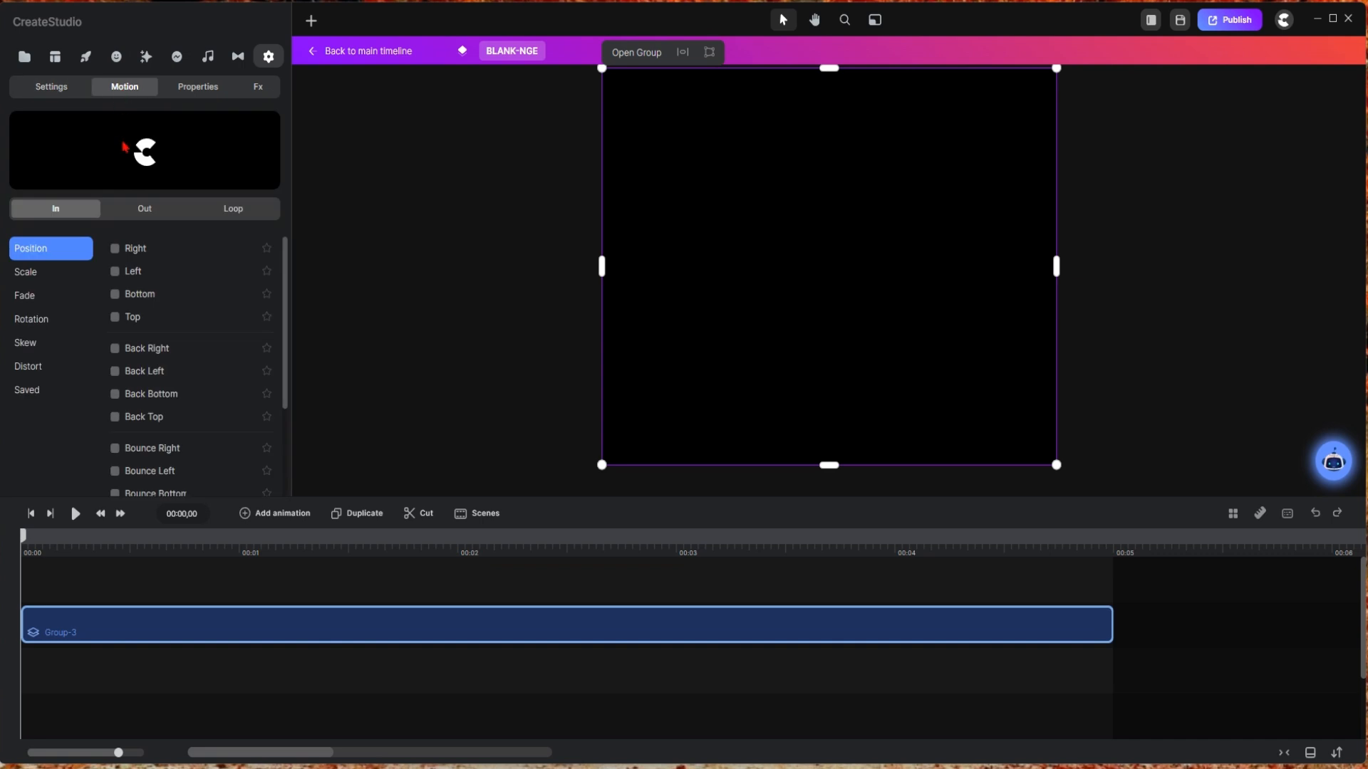
left_click(27, 299)
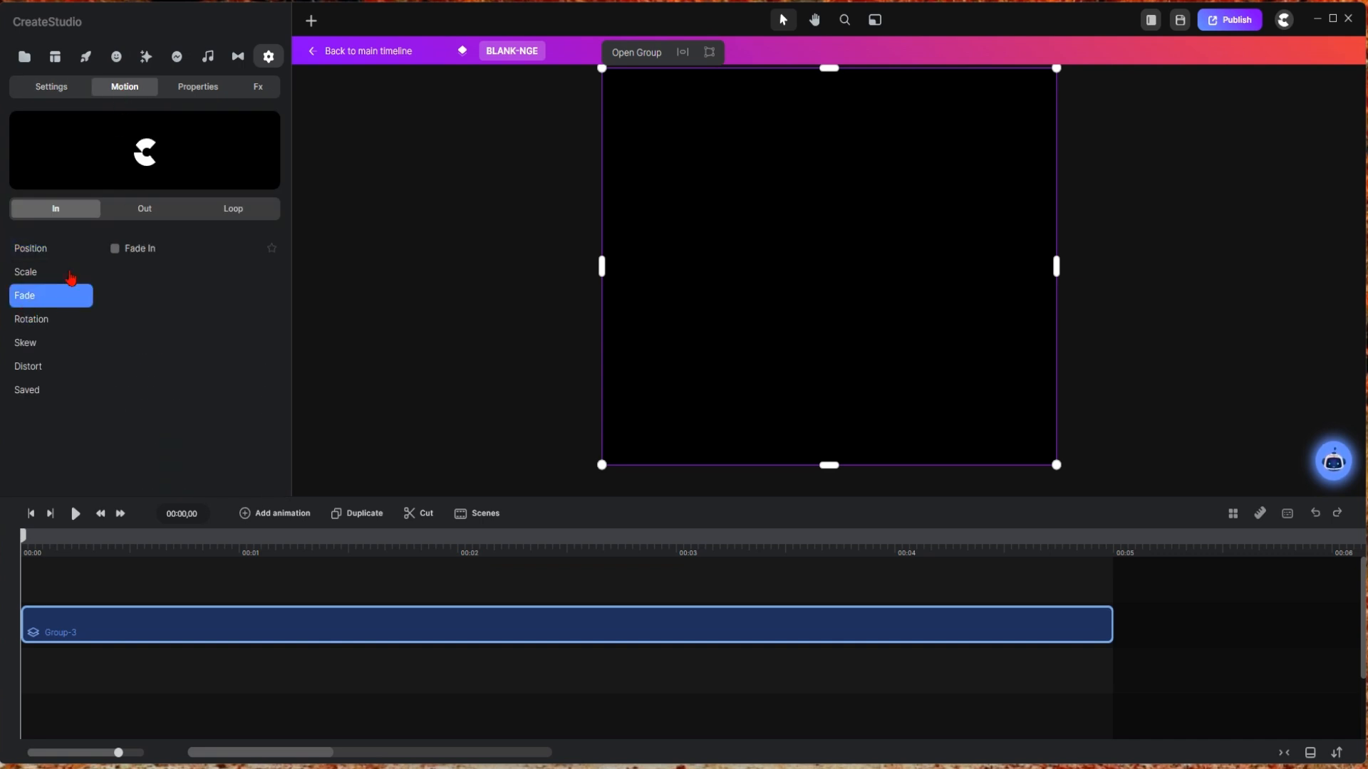
left_click(114, 249)
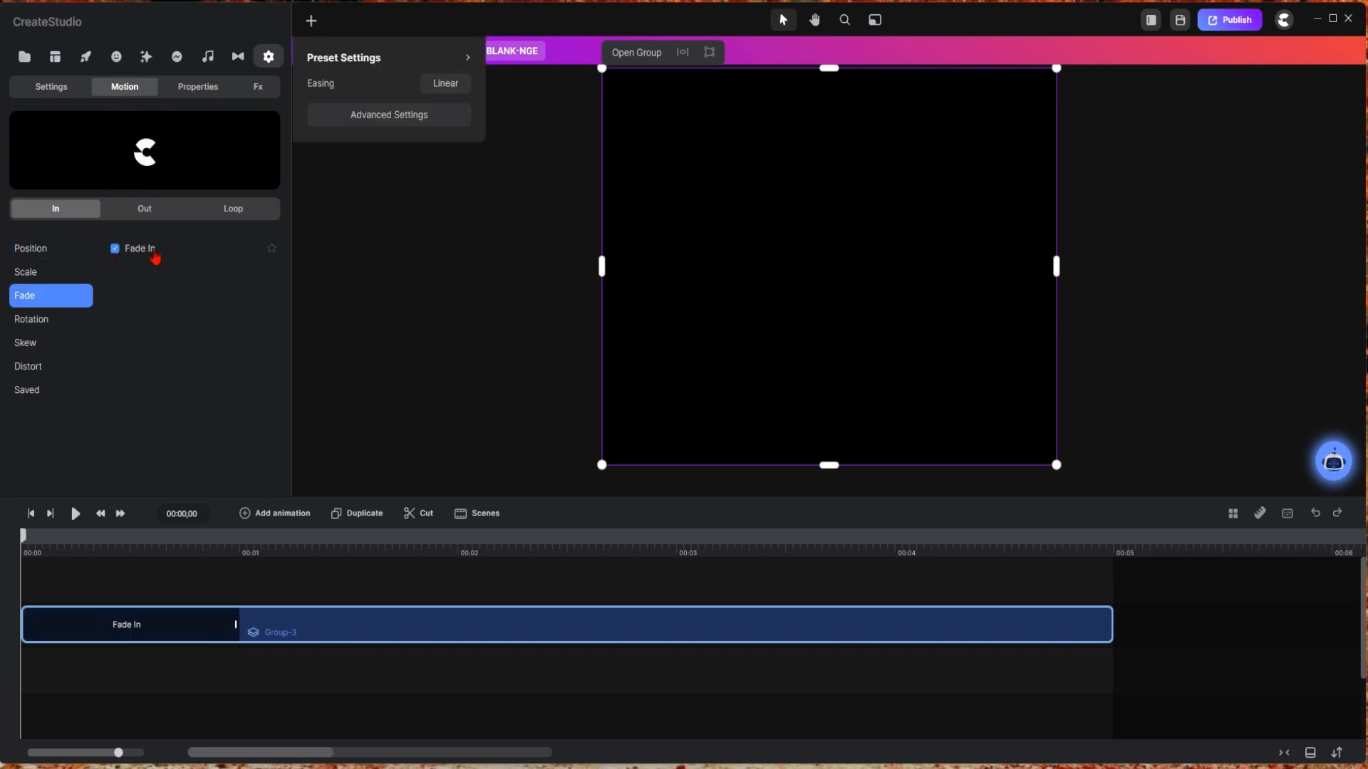
left_click(156, 216)
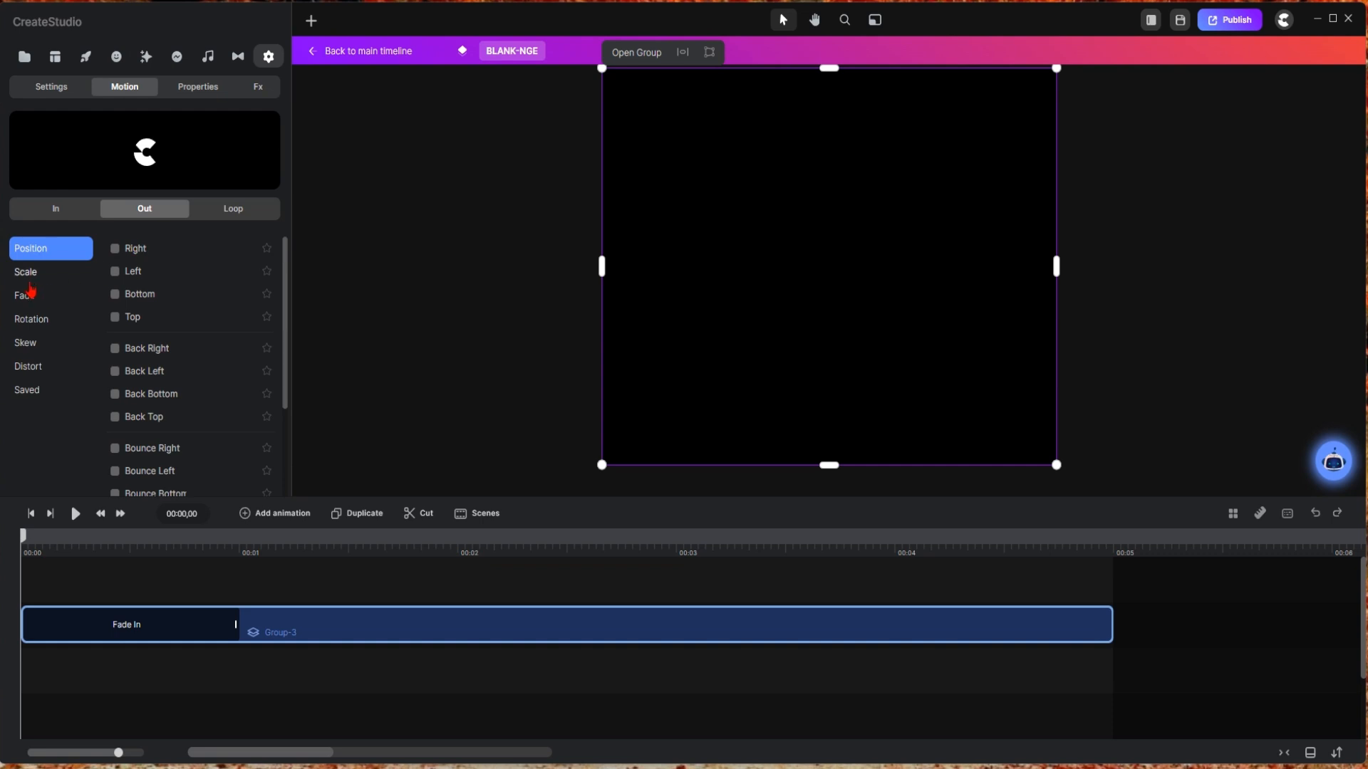
left_click(29, 295)
left_click(114, 250)
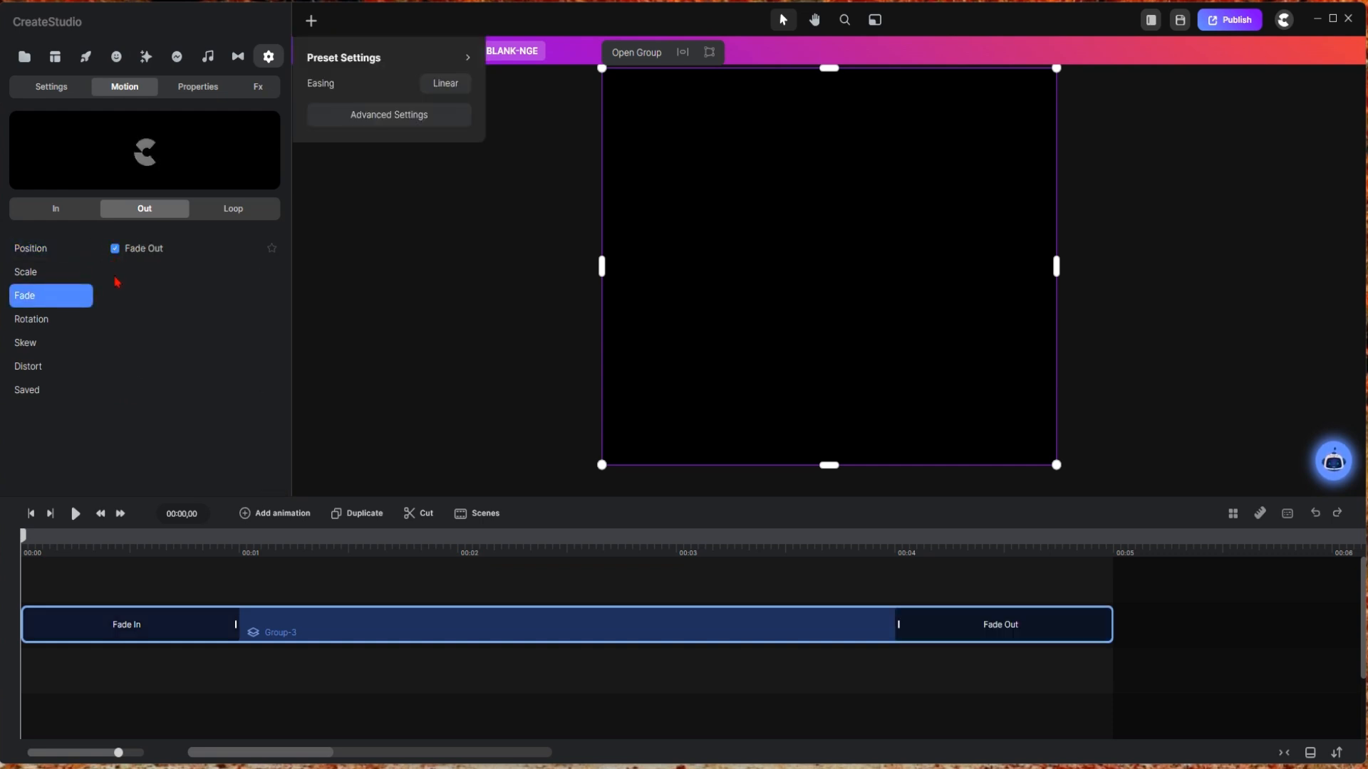
left_click(427, 271)
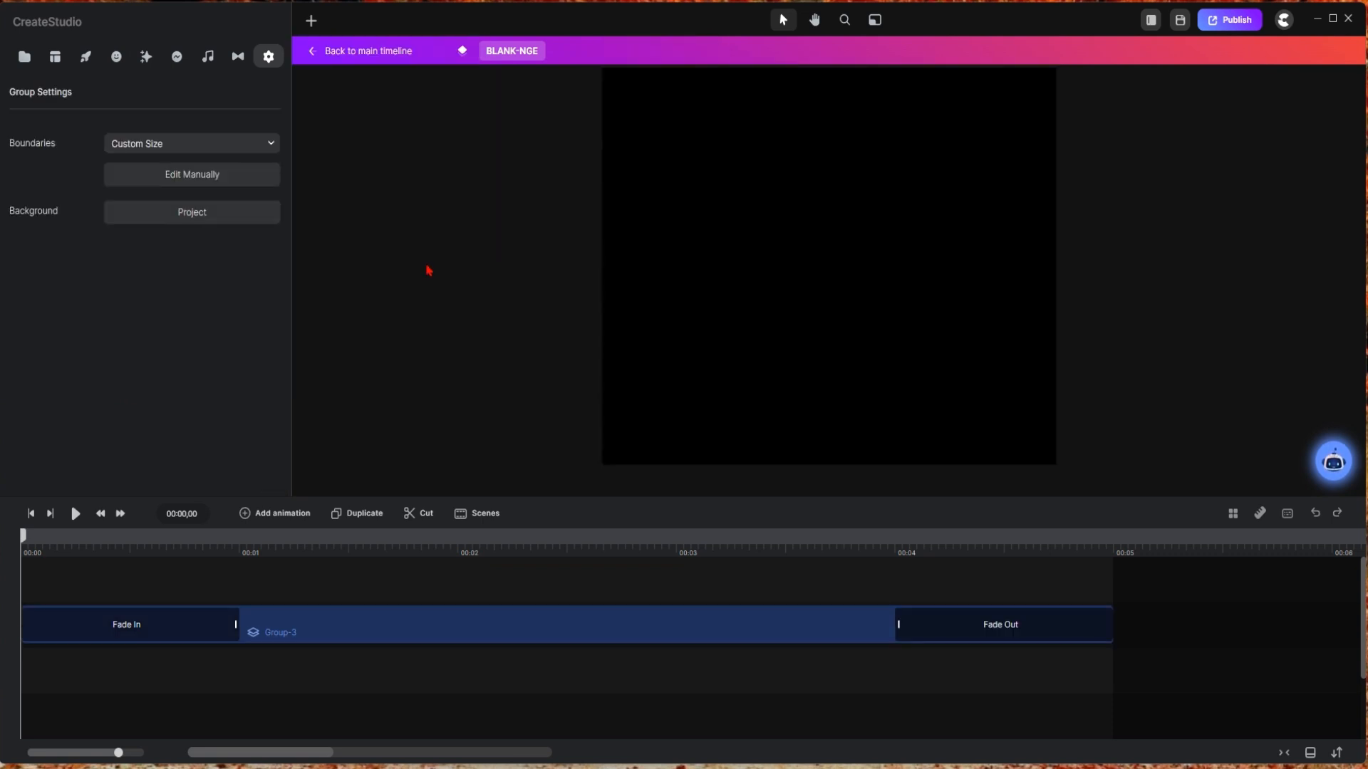
Step: Return to the main timeline and rename the BLANK-NGE group as Round About
left_click(387, 54)
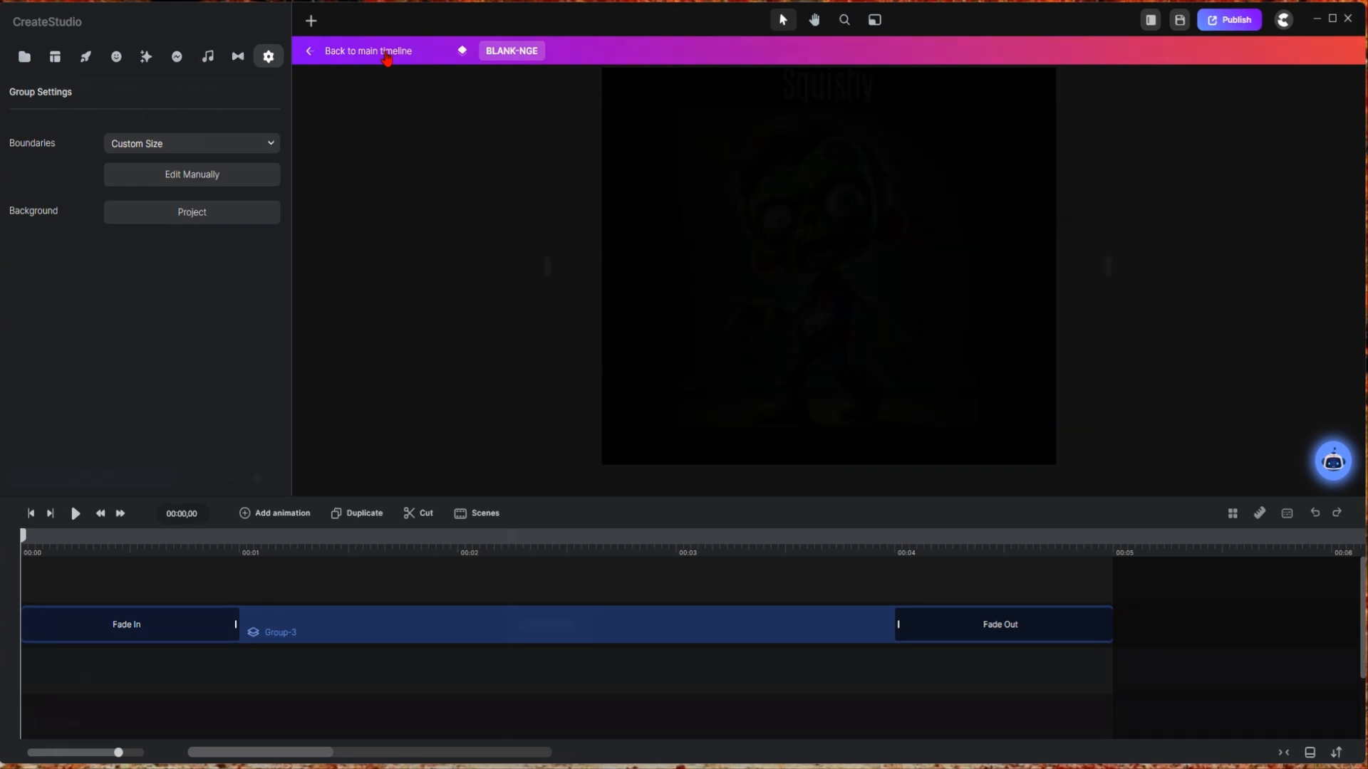
type("Round About")
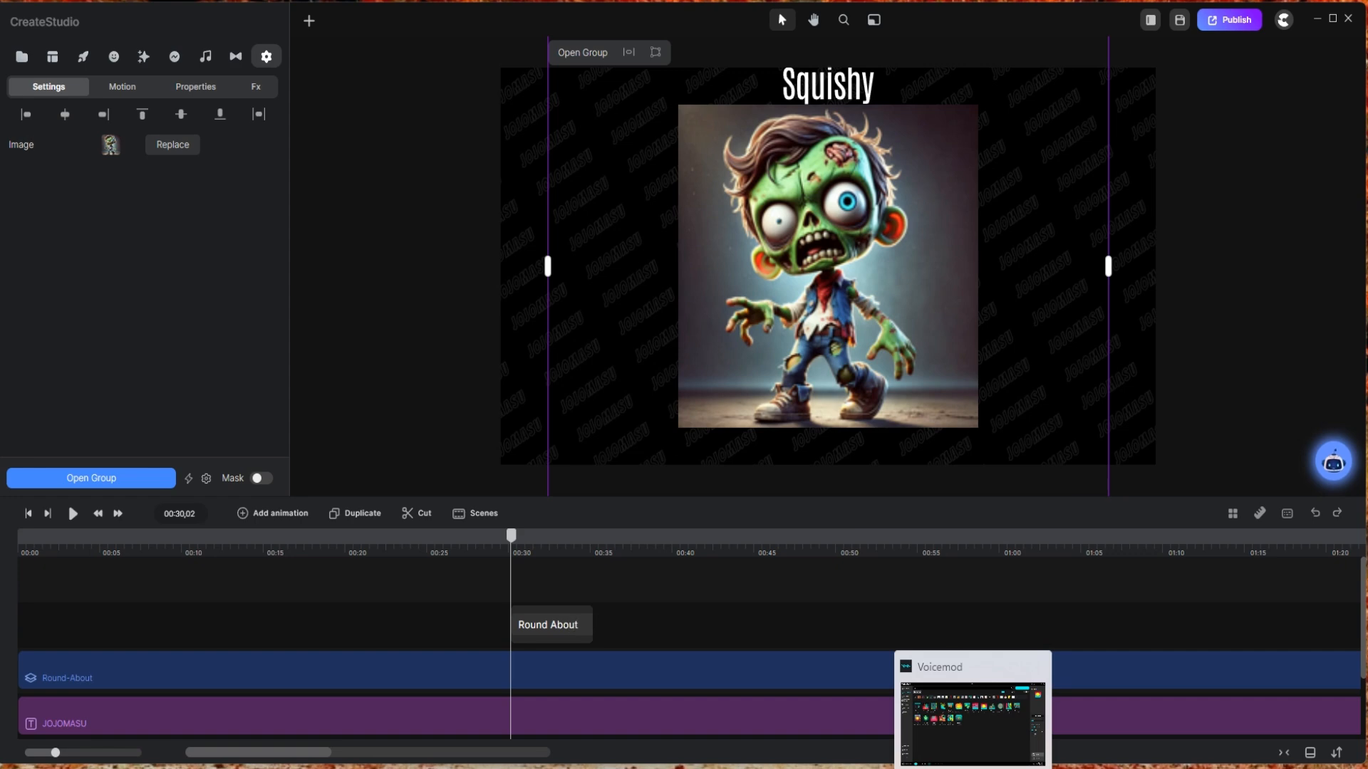
key("Return")
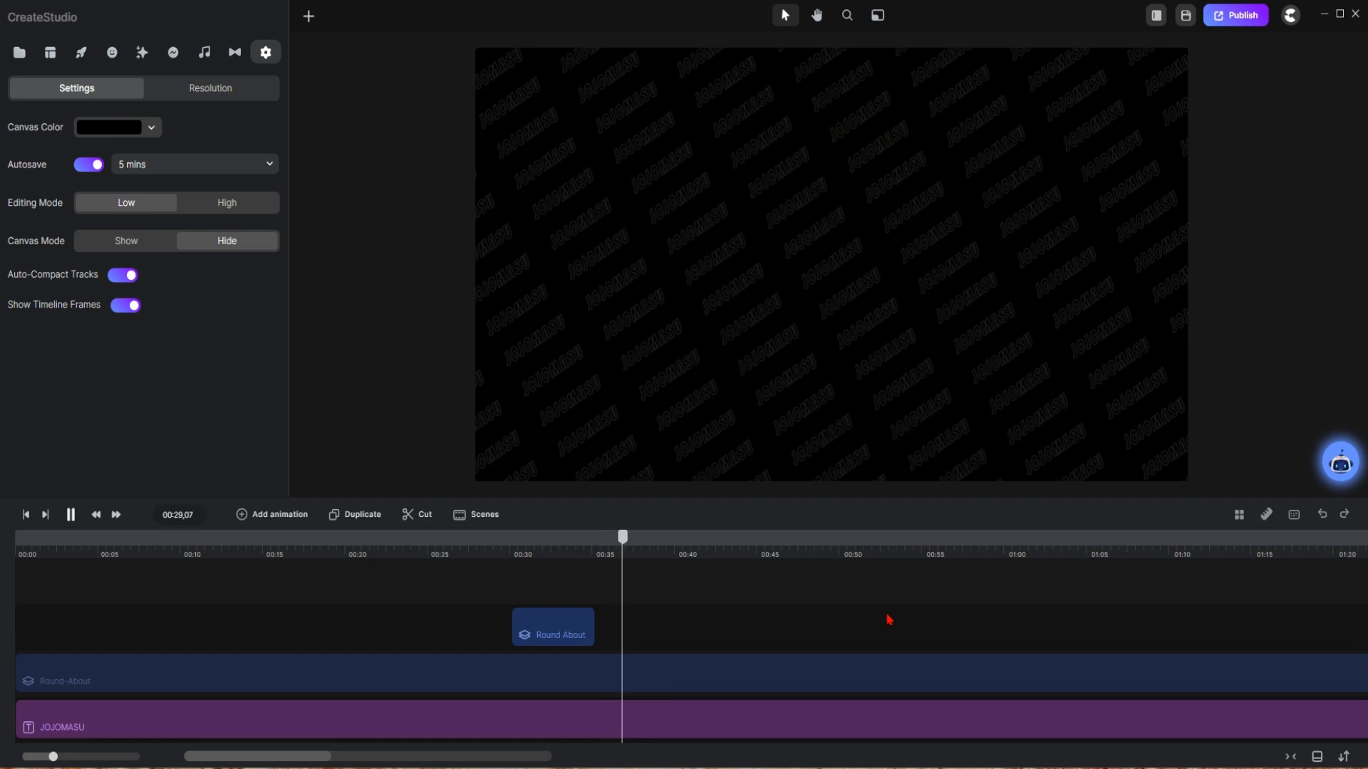
Step: Stop the preview playback and save the Round About group to My Scenes
key("space")
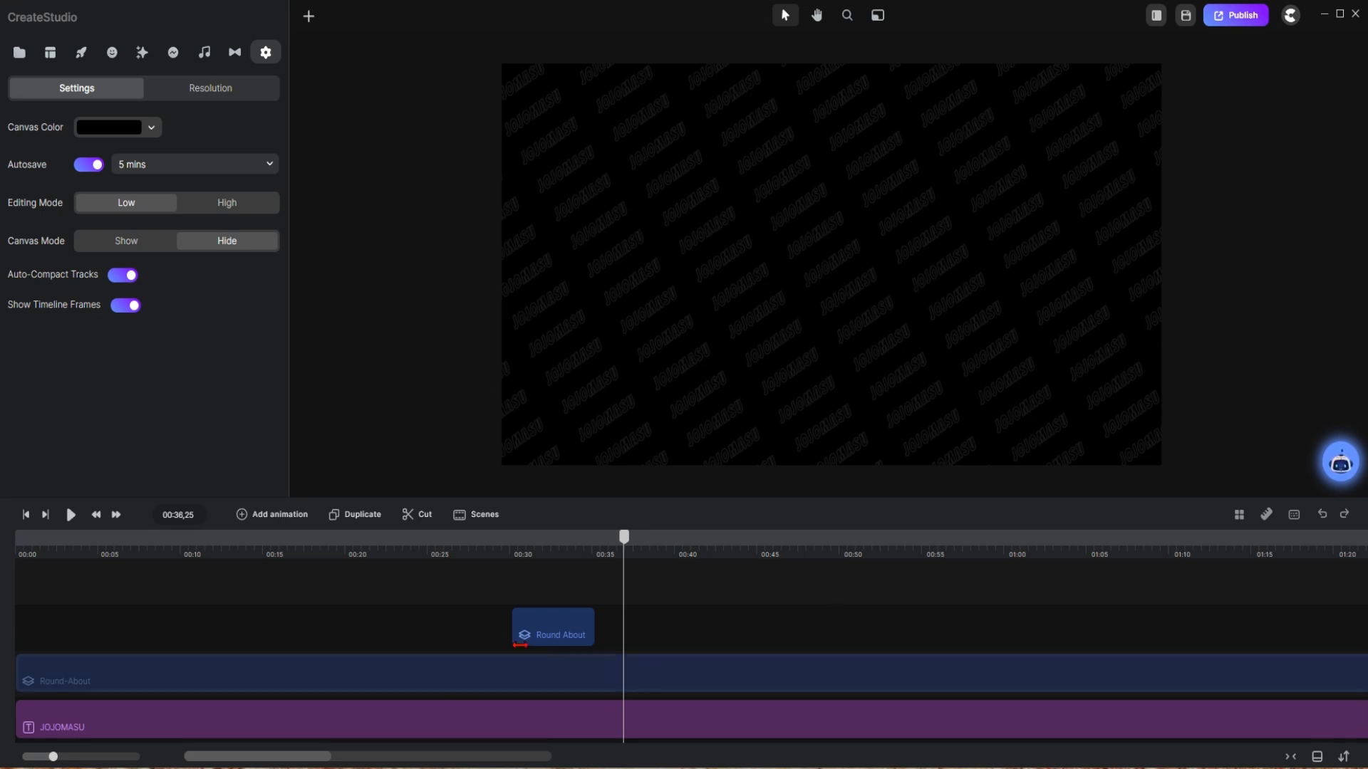
right_click(557, 631)
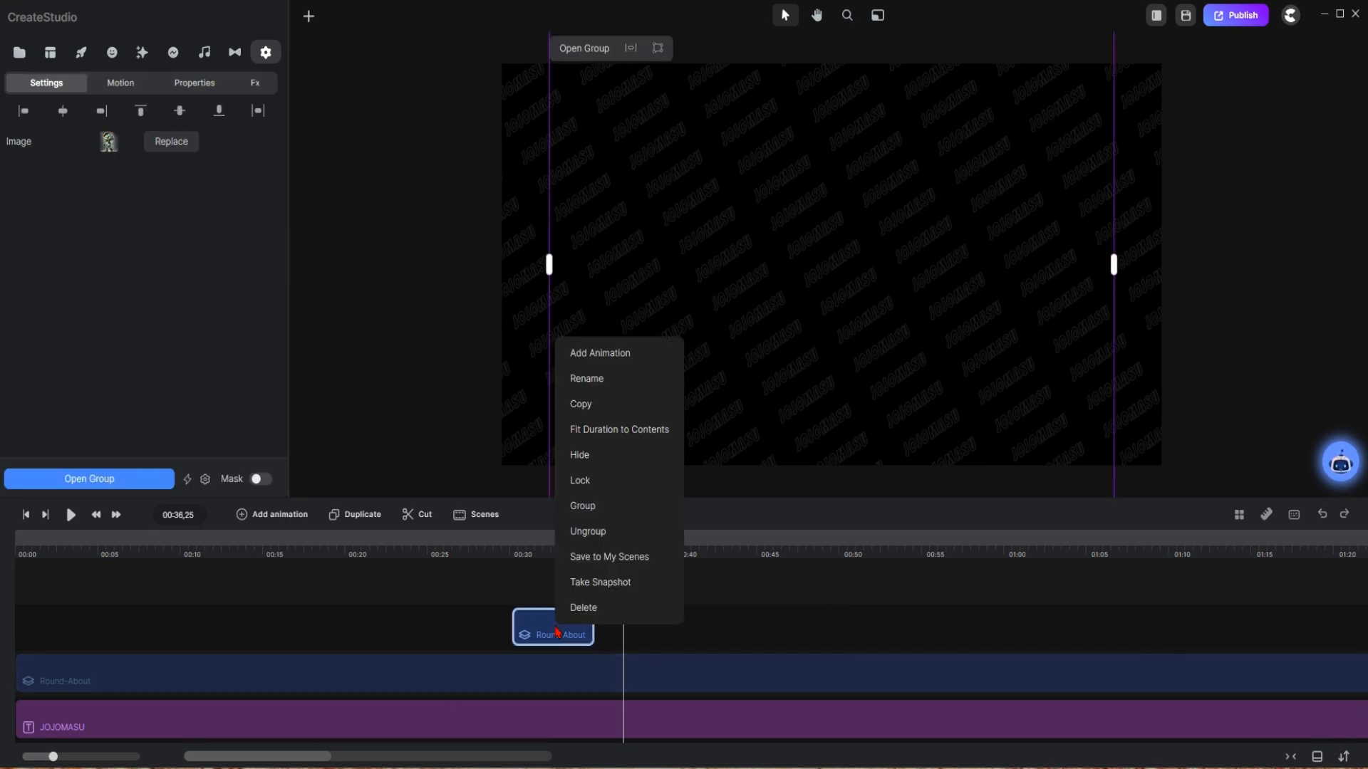
left_click(609, 557)
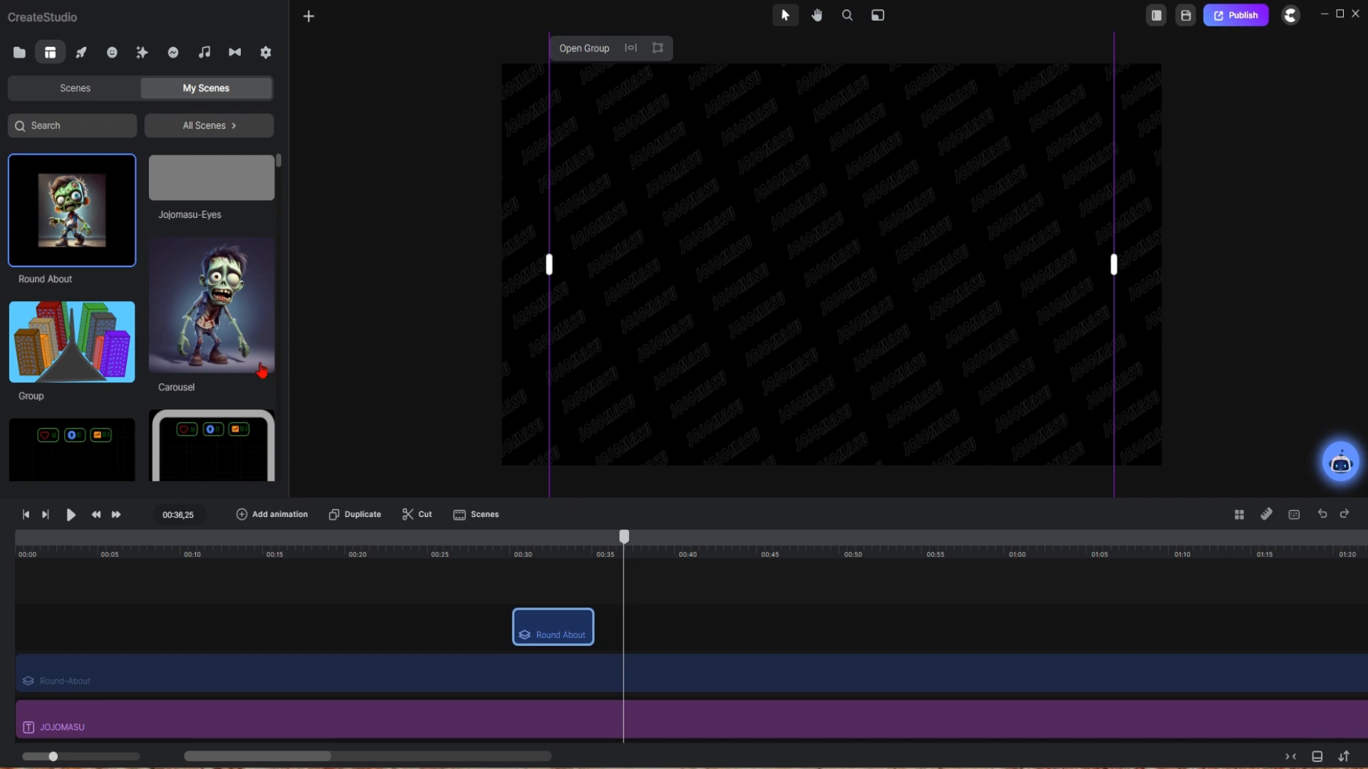
Step: Delete the short Round About group from the timeline and move the playhead back to the start
right_click(549, 627)
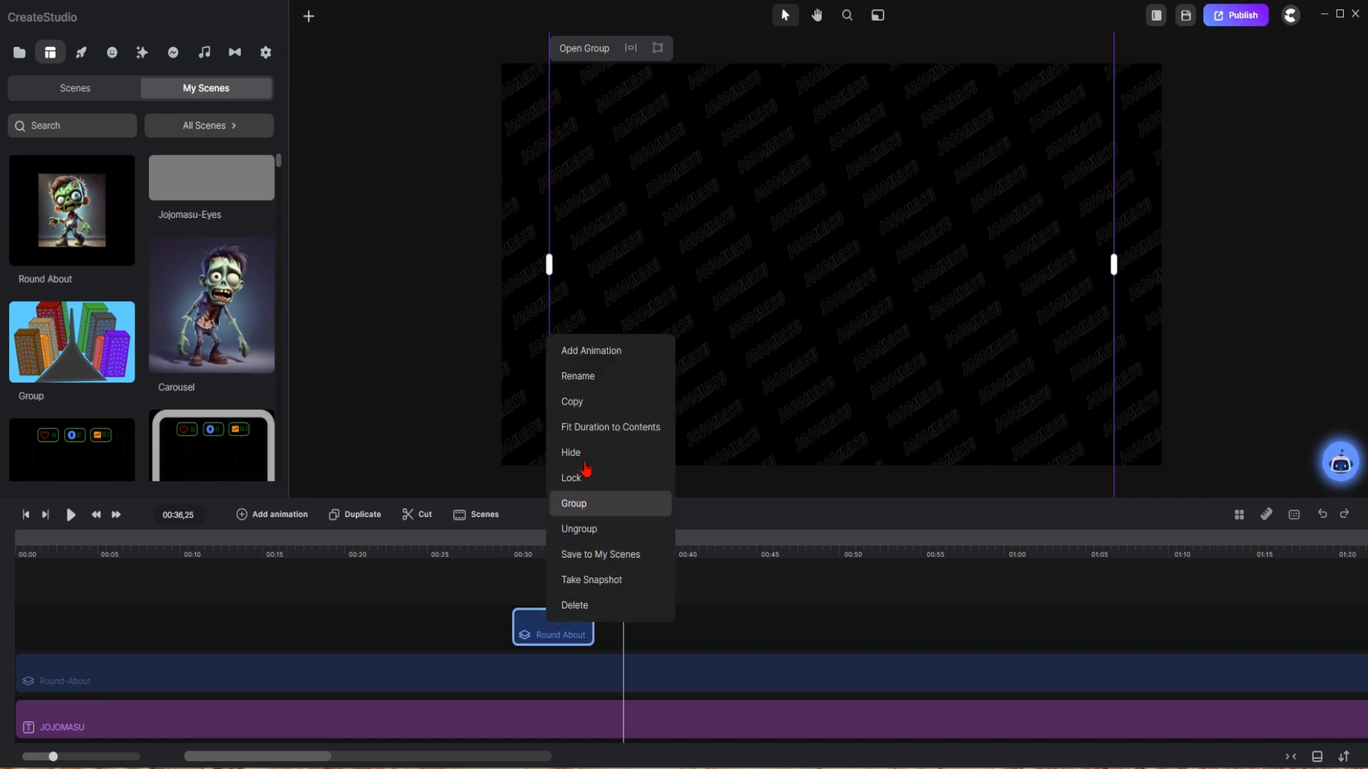
left_click(581, 606)
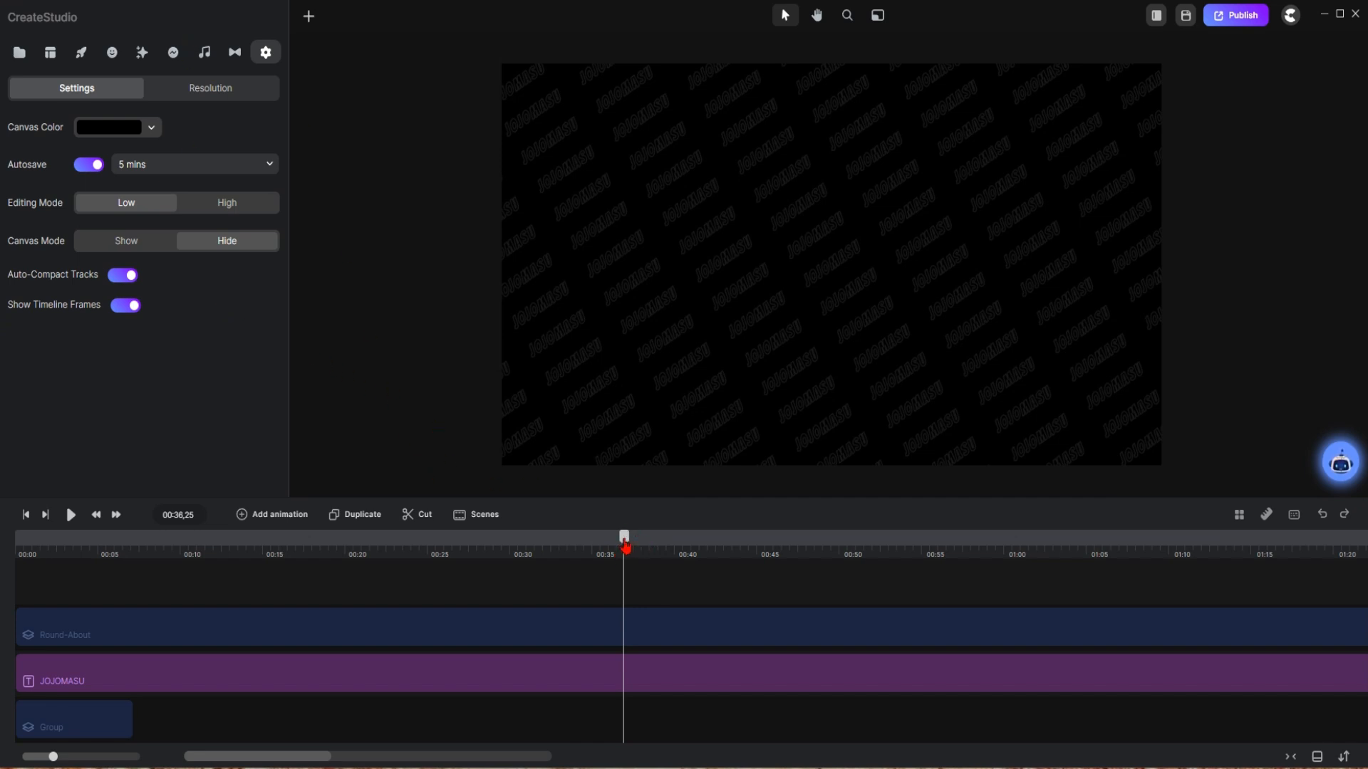
left_click_drag(623, 537, 17, 541)
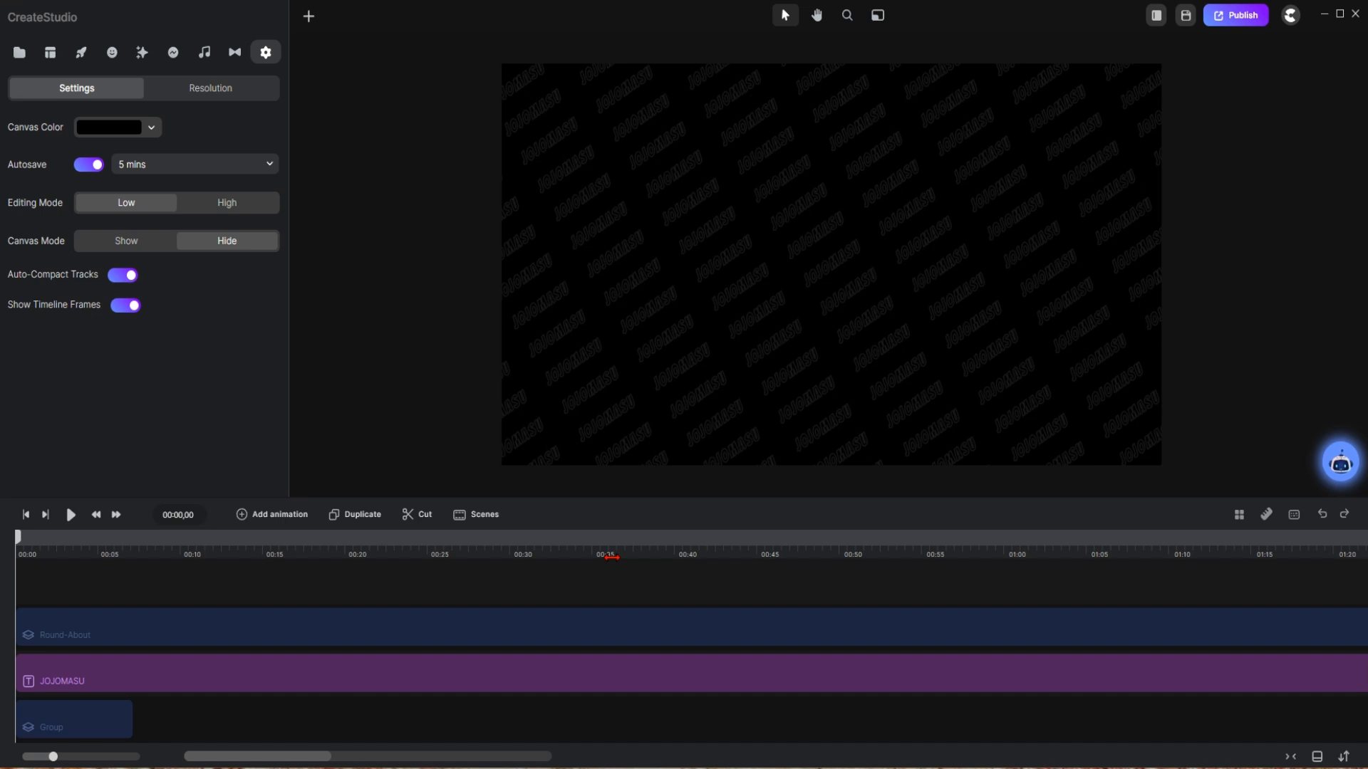
Step: Place the saved Round About scene on a track above the Round-About group at about 20 seconds, and preview it
left_click(51, 67)
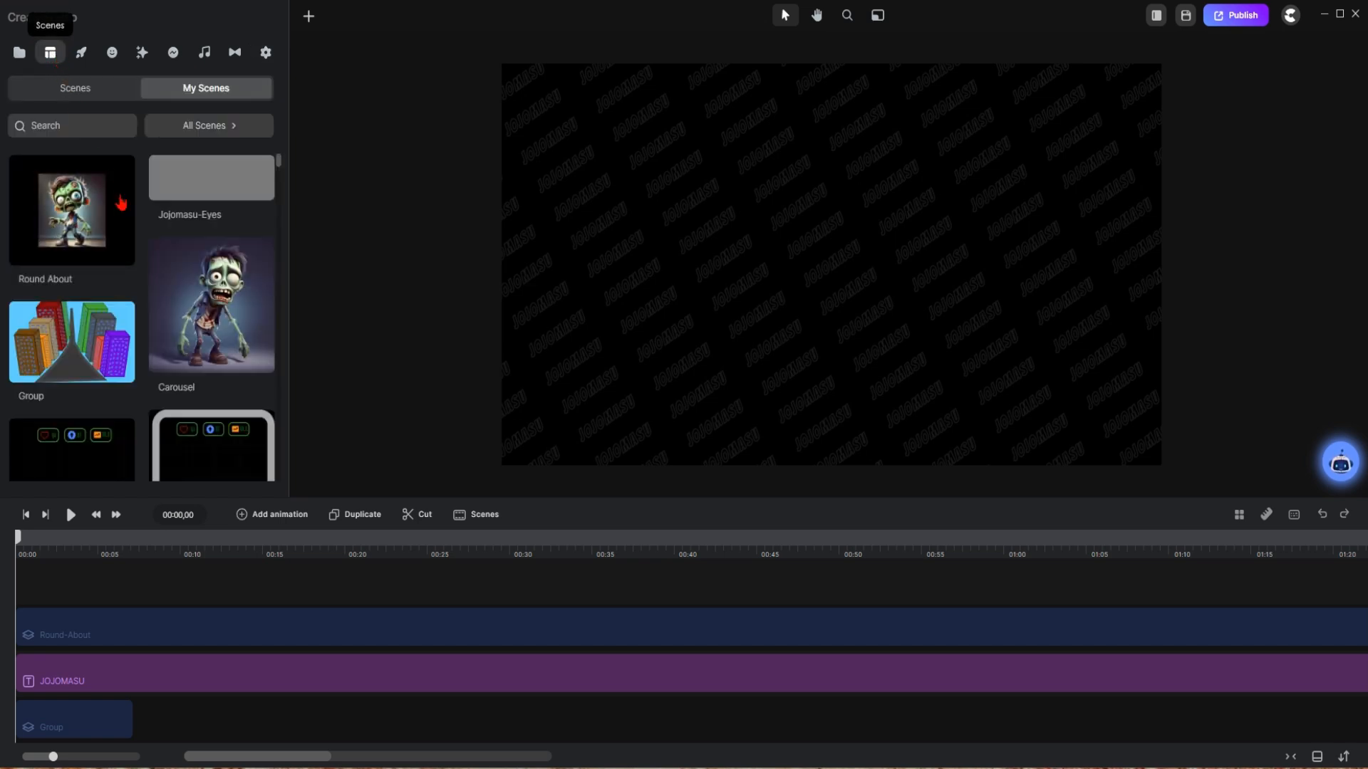
left_click_drag(121, 203, 396, 593)
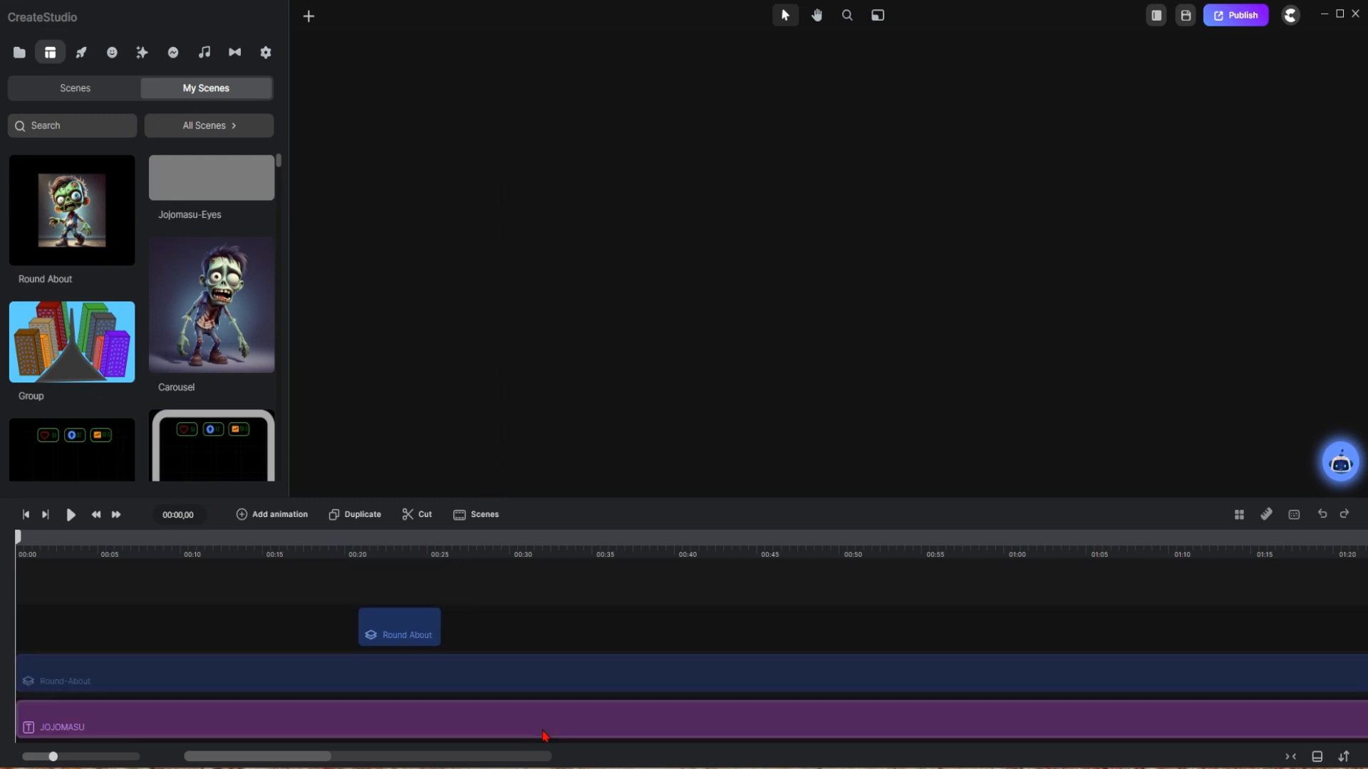
left_click(357, 549)
key("space")
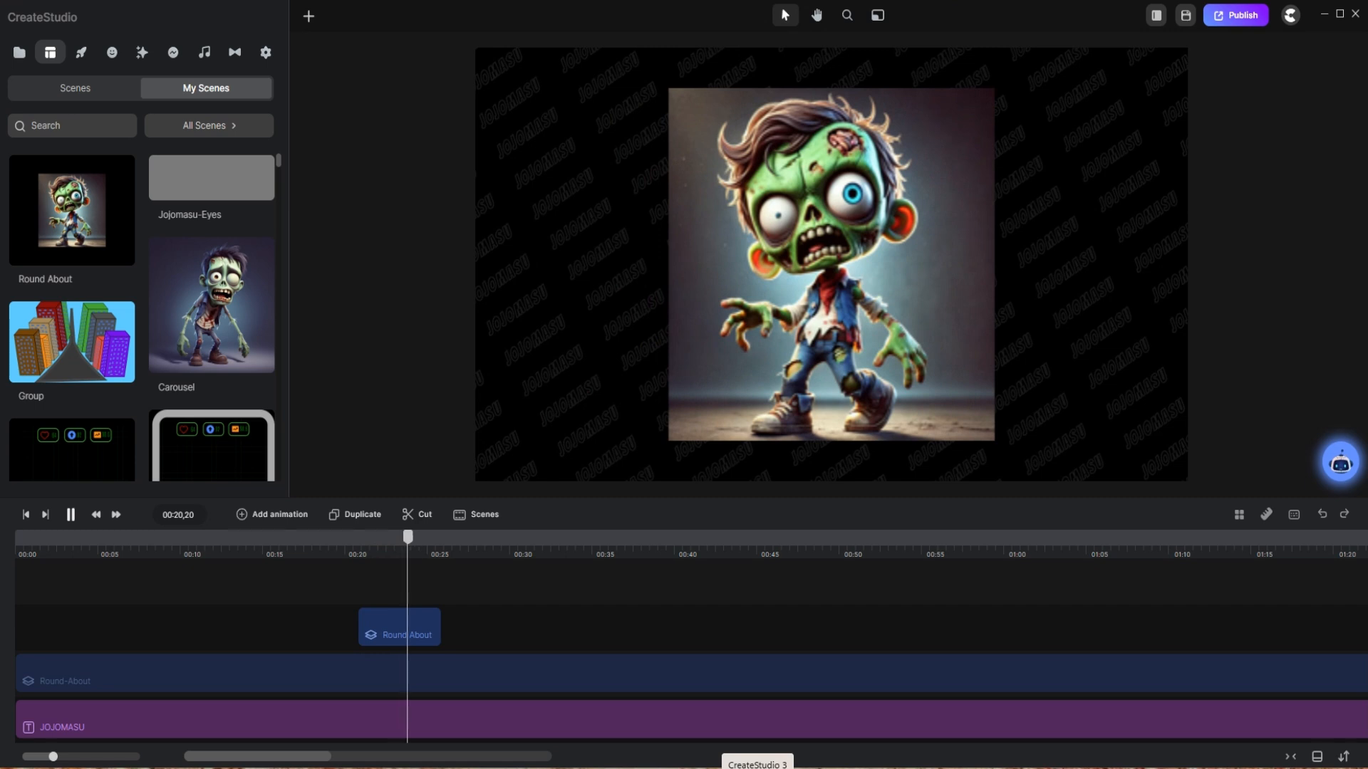
key("space")
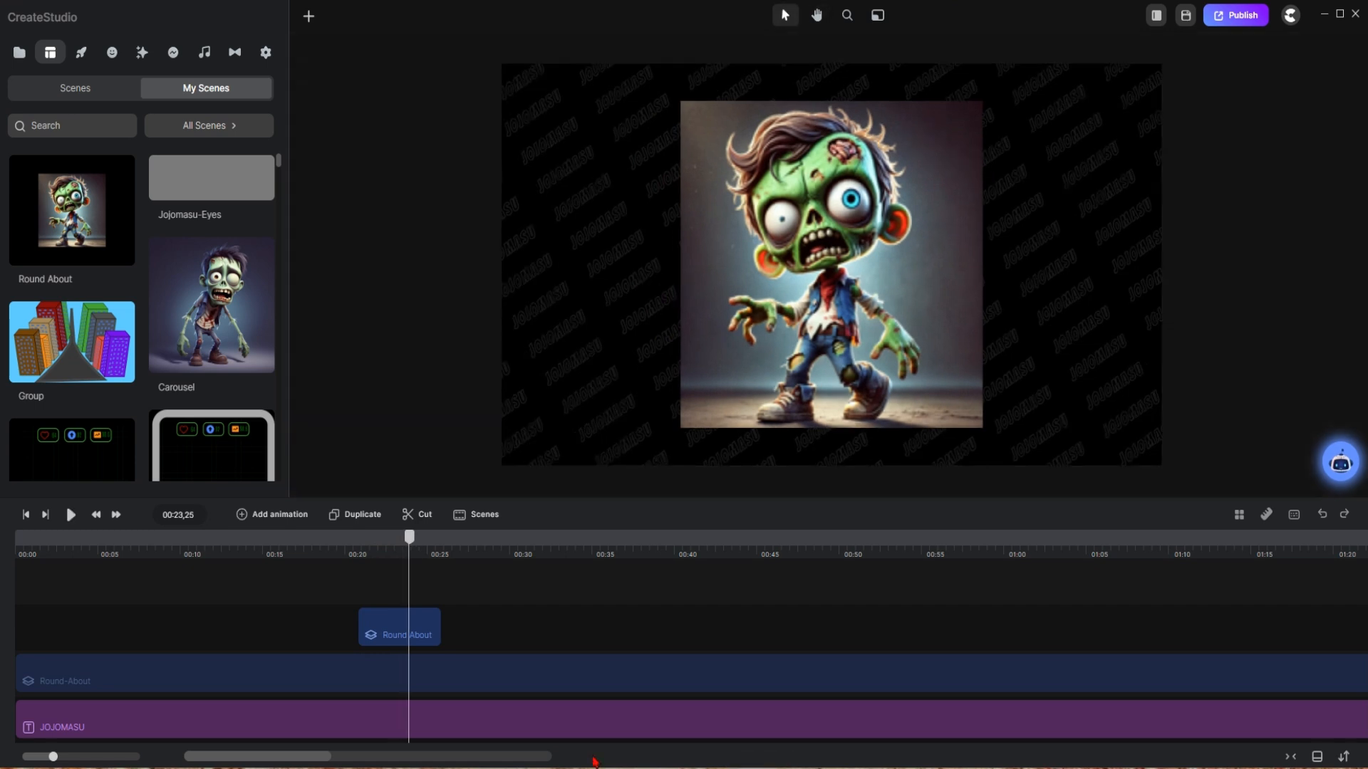
Step: Replace the zombie image in the short Round About clip with the city street skyscraper photo, and deselect the clip
left_click(399, 636)
left_click(532, 638)
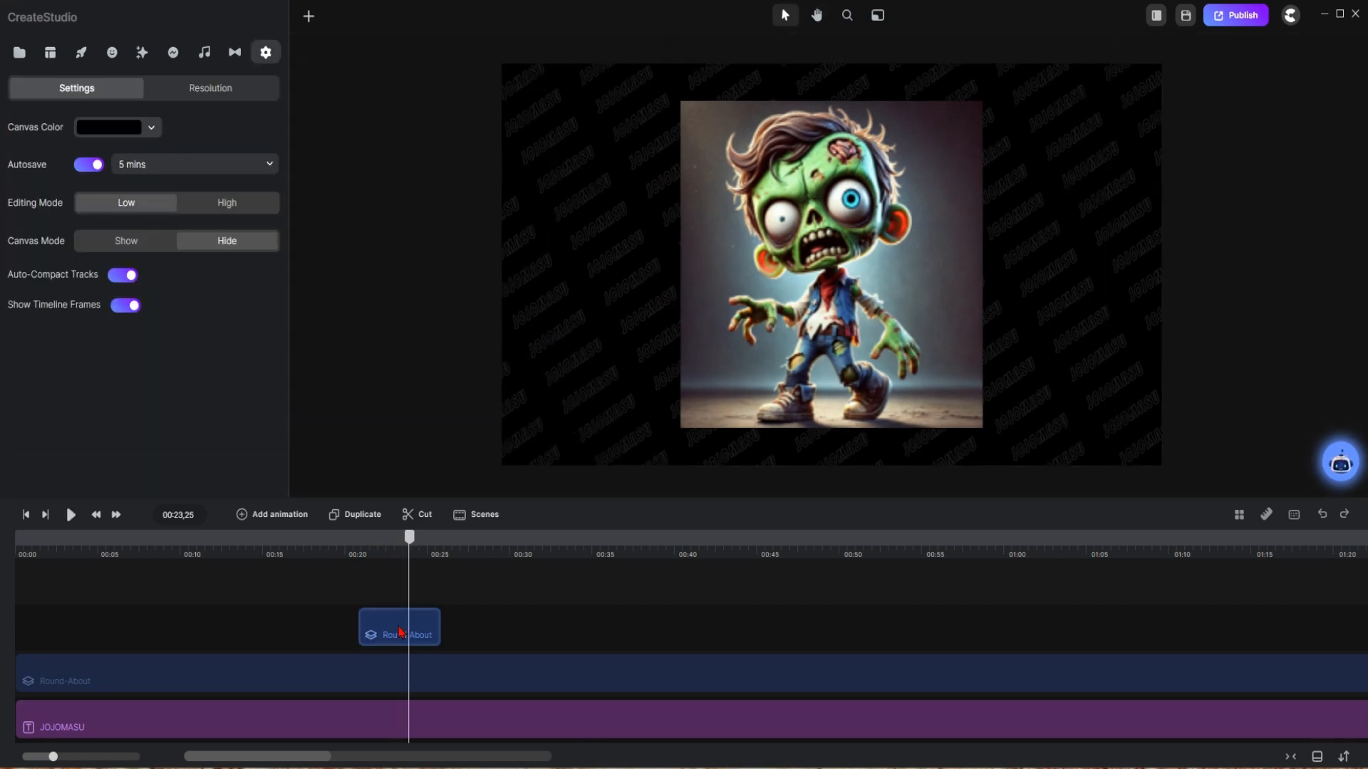
left_click(401, 632)
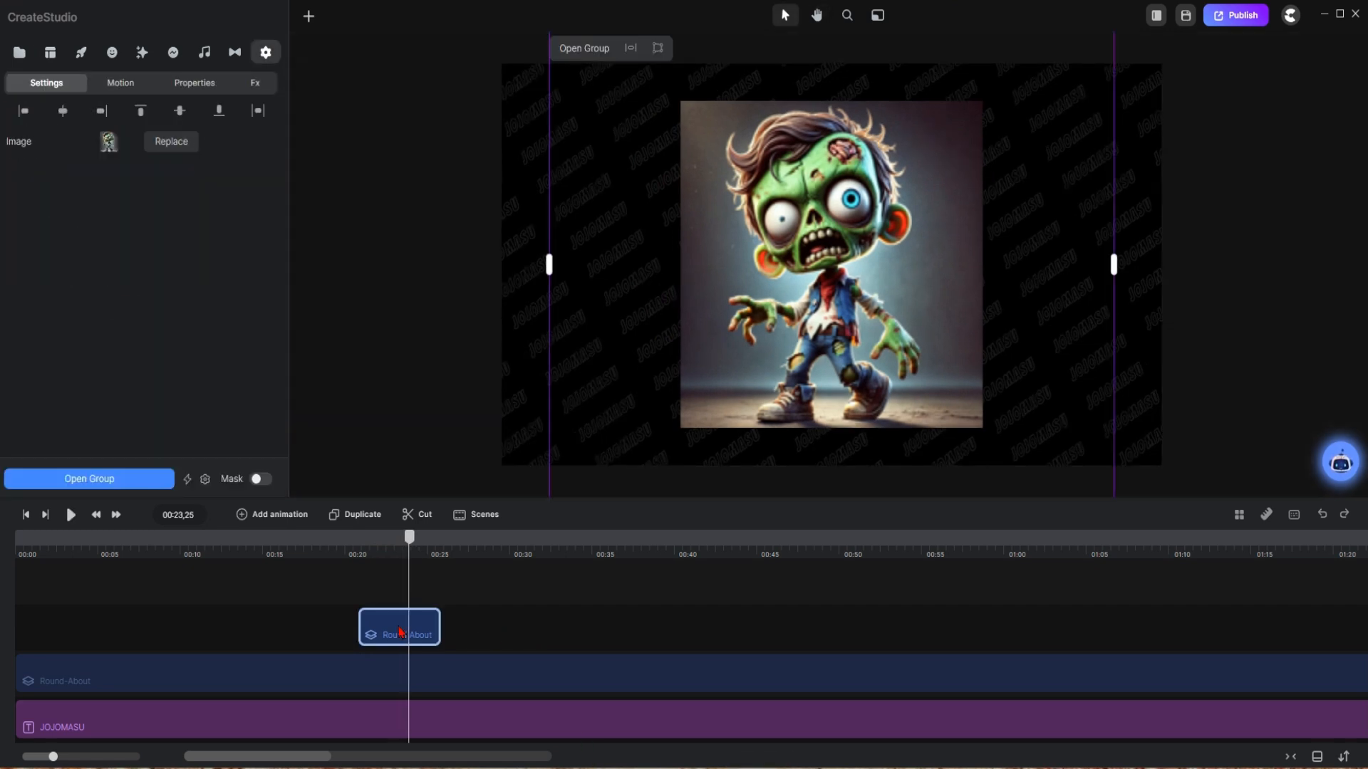
left_click(175, 145)
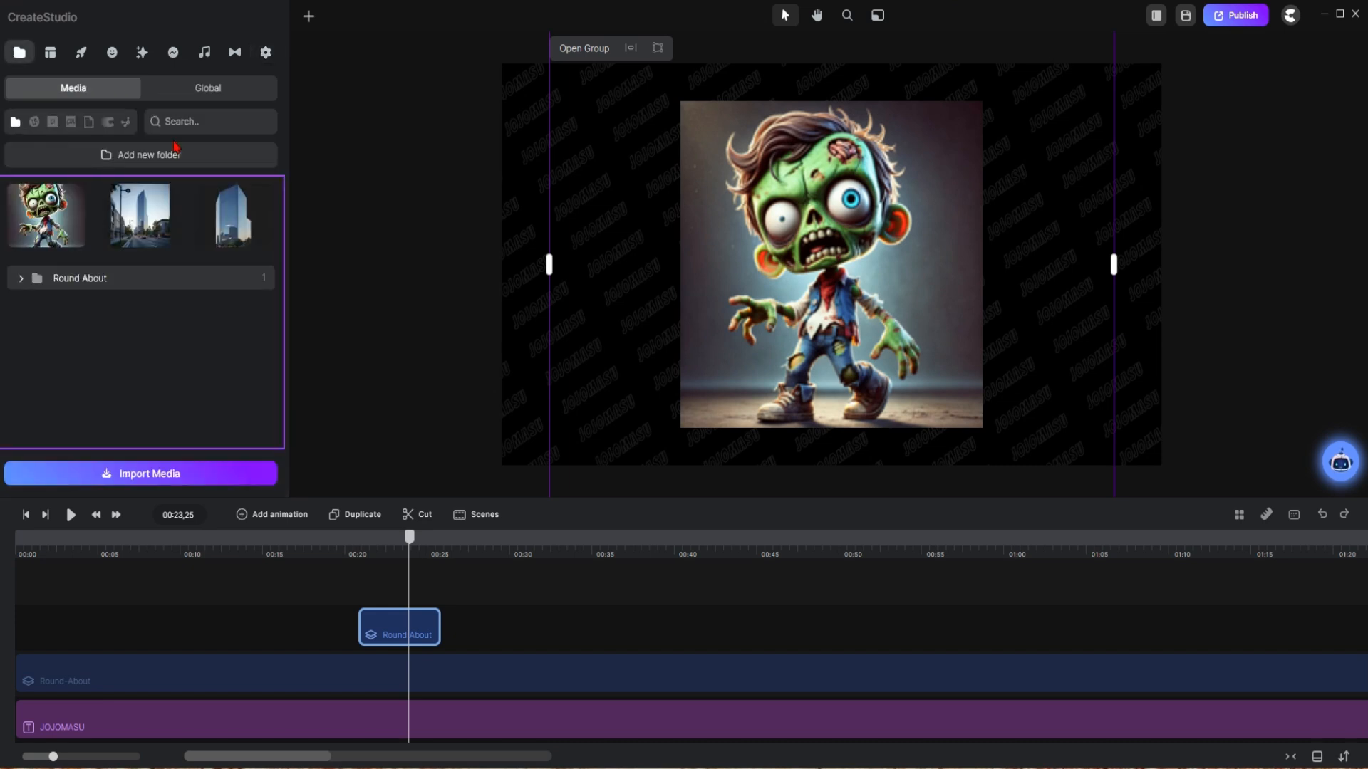
left_click(149, 223)
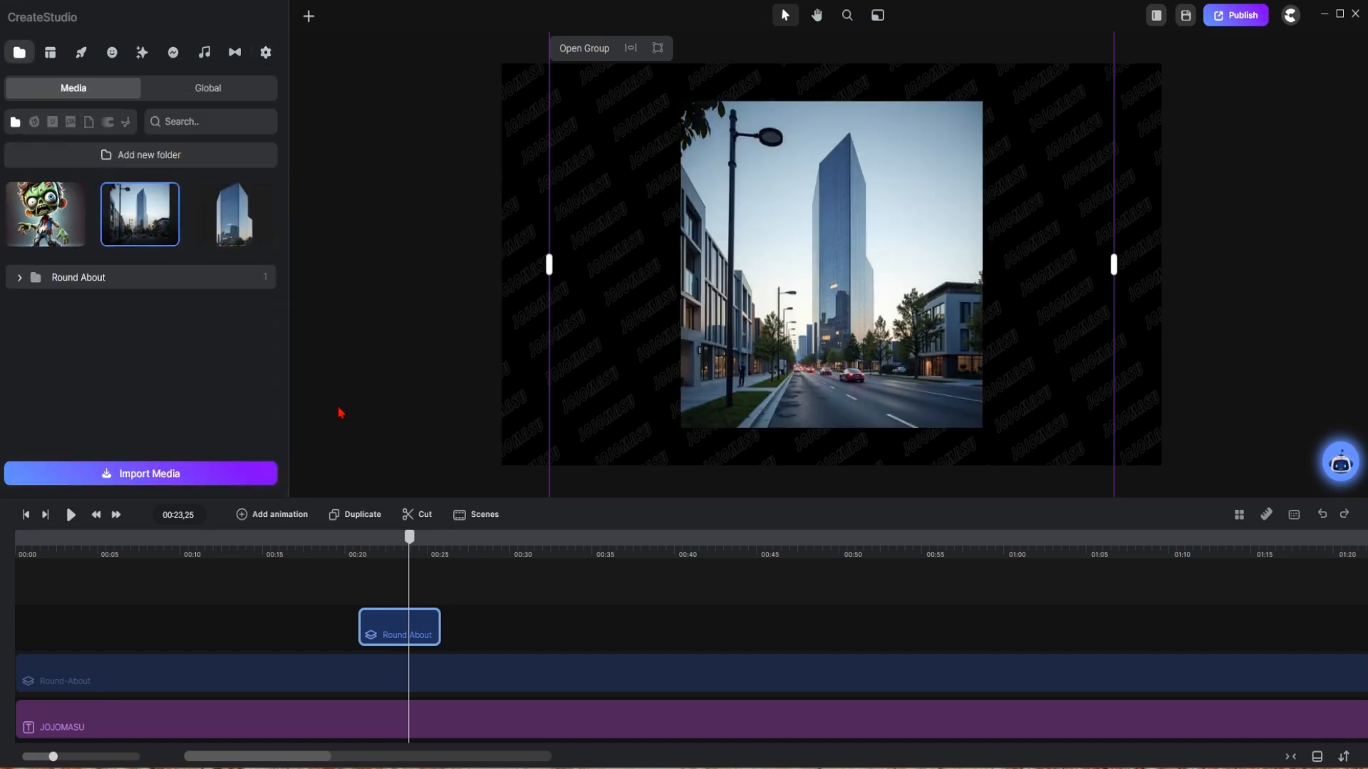
left_click(465, 609)
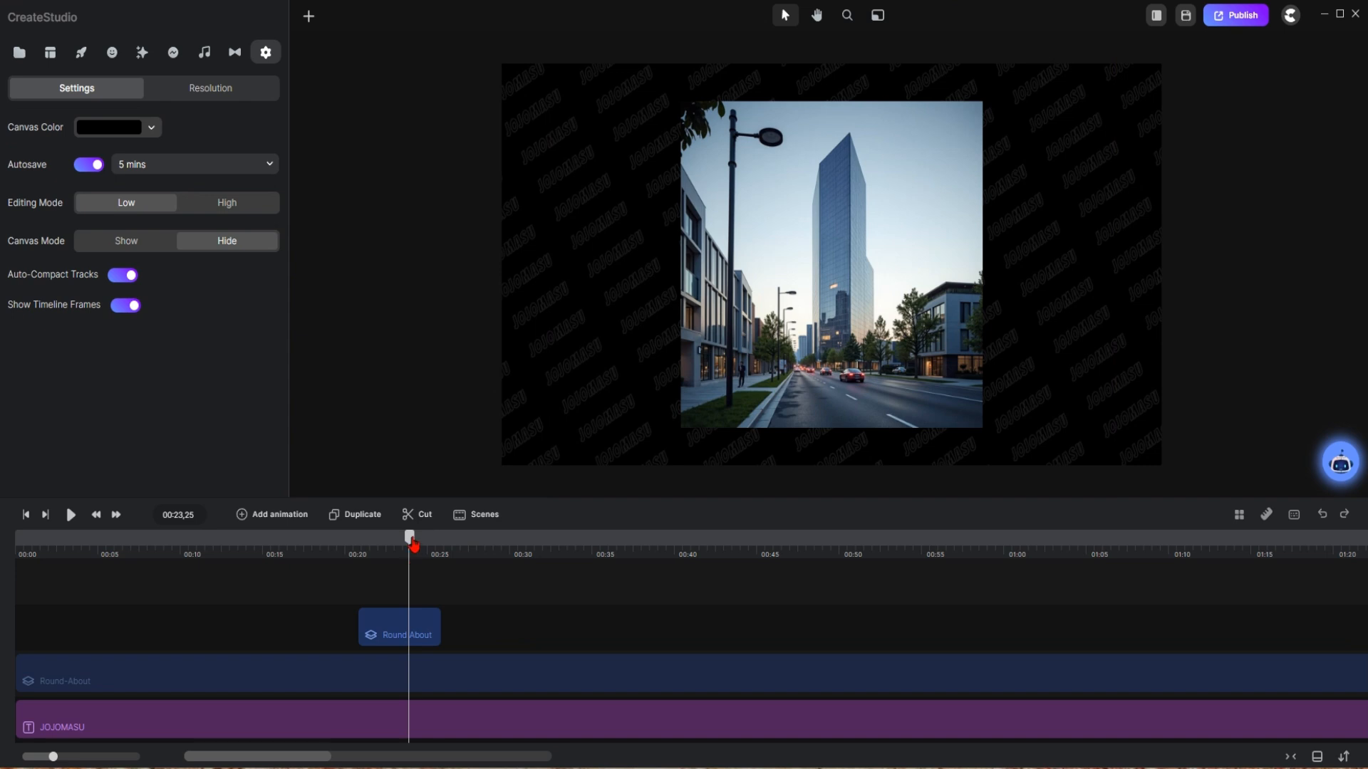
Step: Preview the short Round About clip from just before its start until past its end, then stop playback
left_click_drag(409, 540, 353, 560)
key("space")
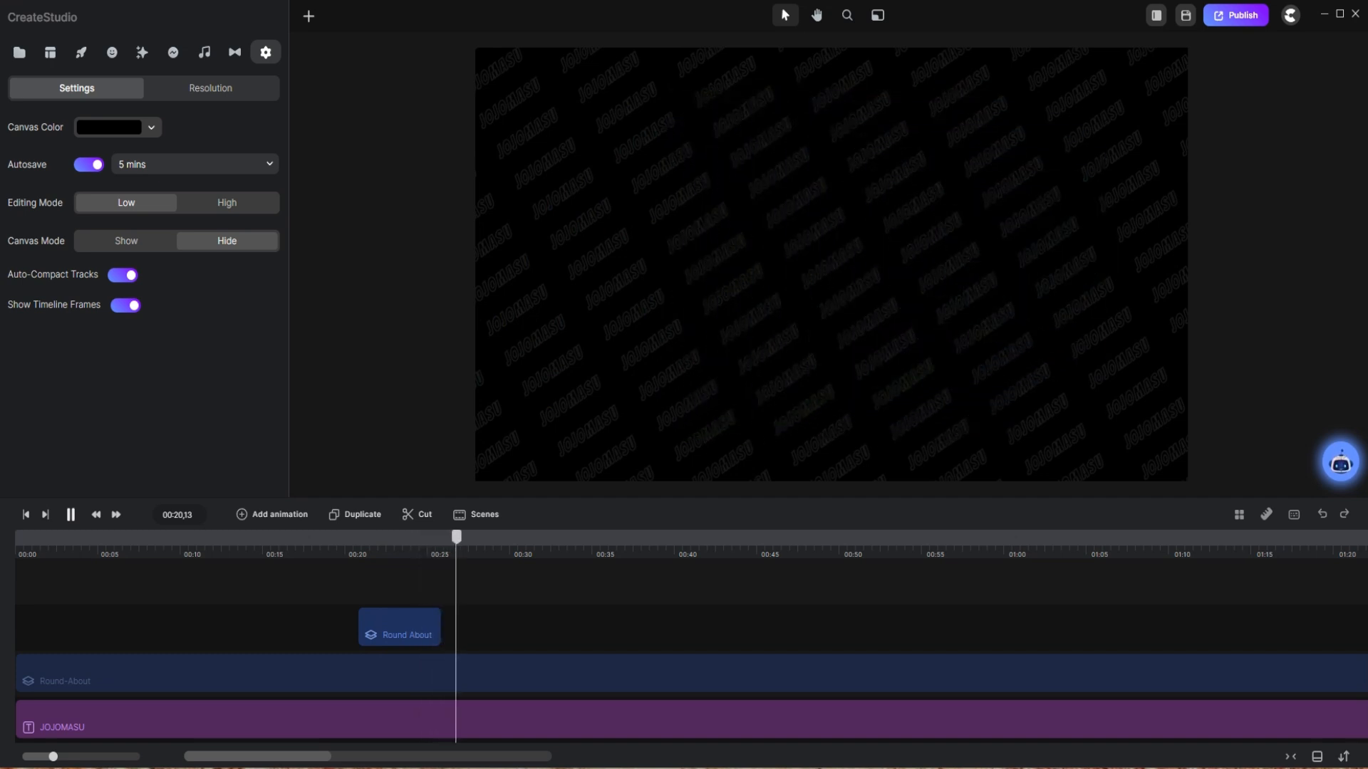
key("space")
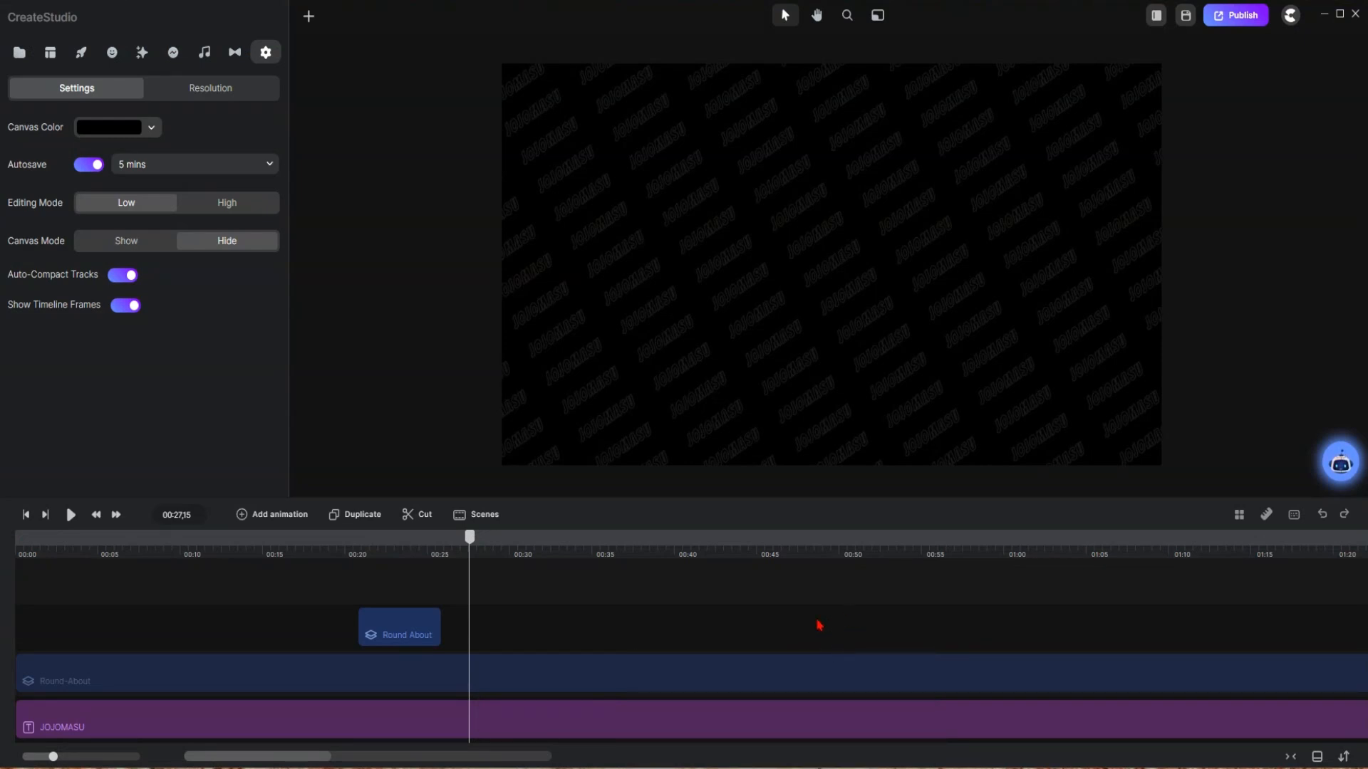
Step: Create a new category named NGE in My Scenes
left_click(406, 640)
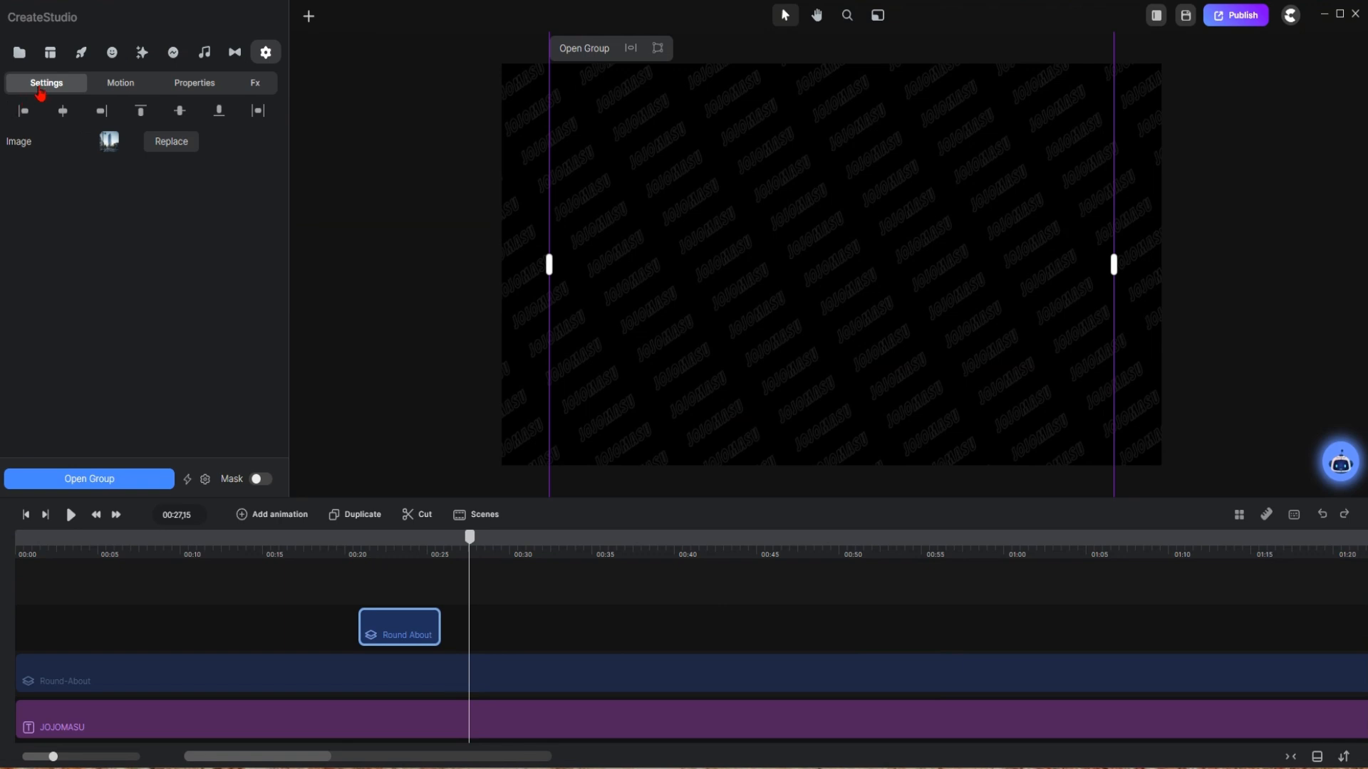
left_click(51, 56)
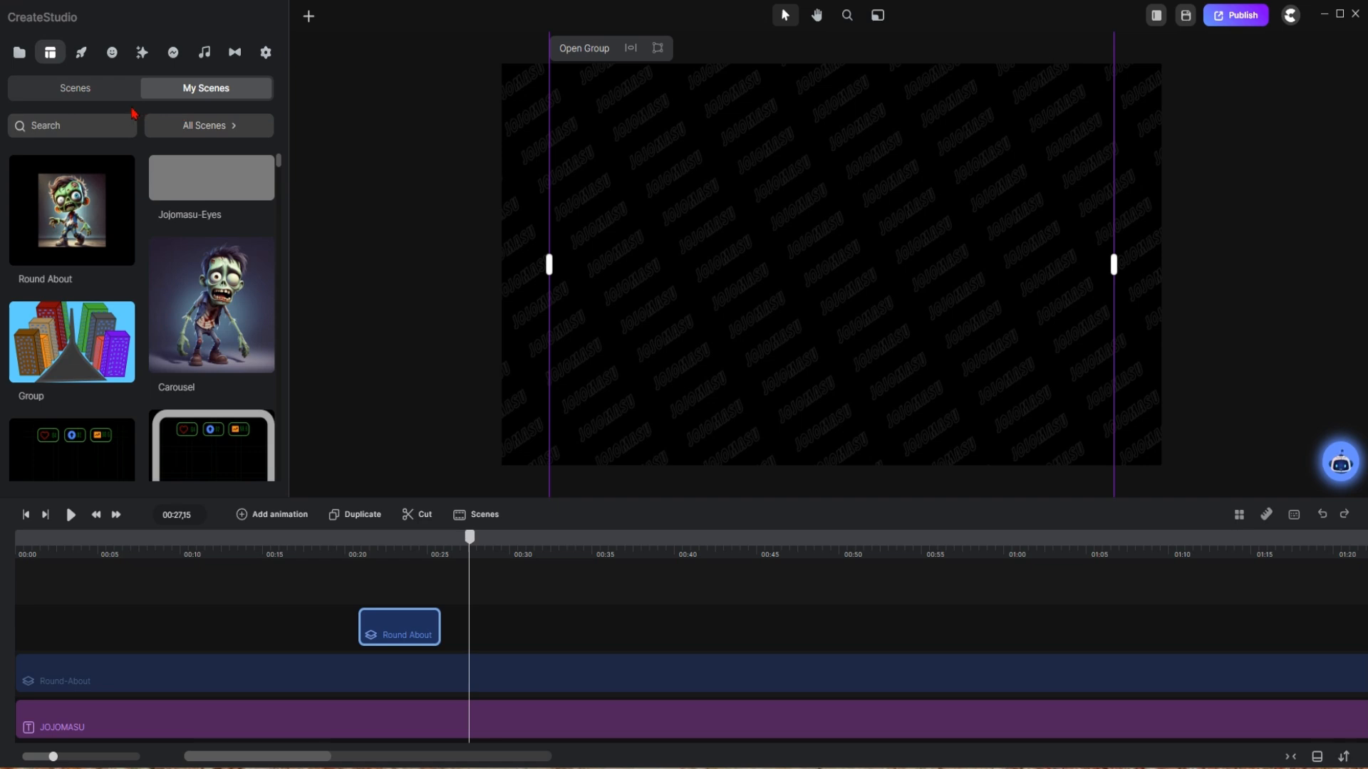
left_click(229, 127)
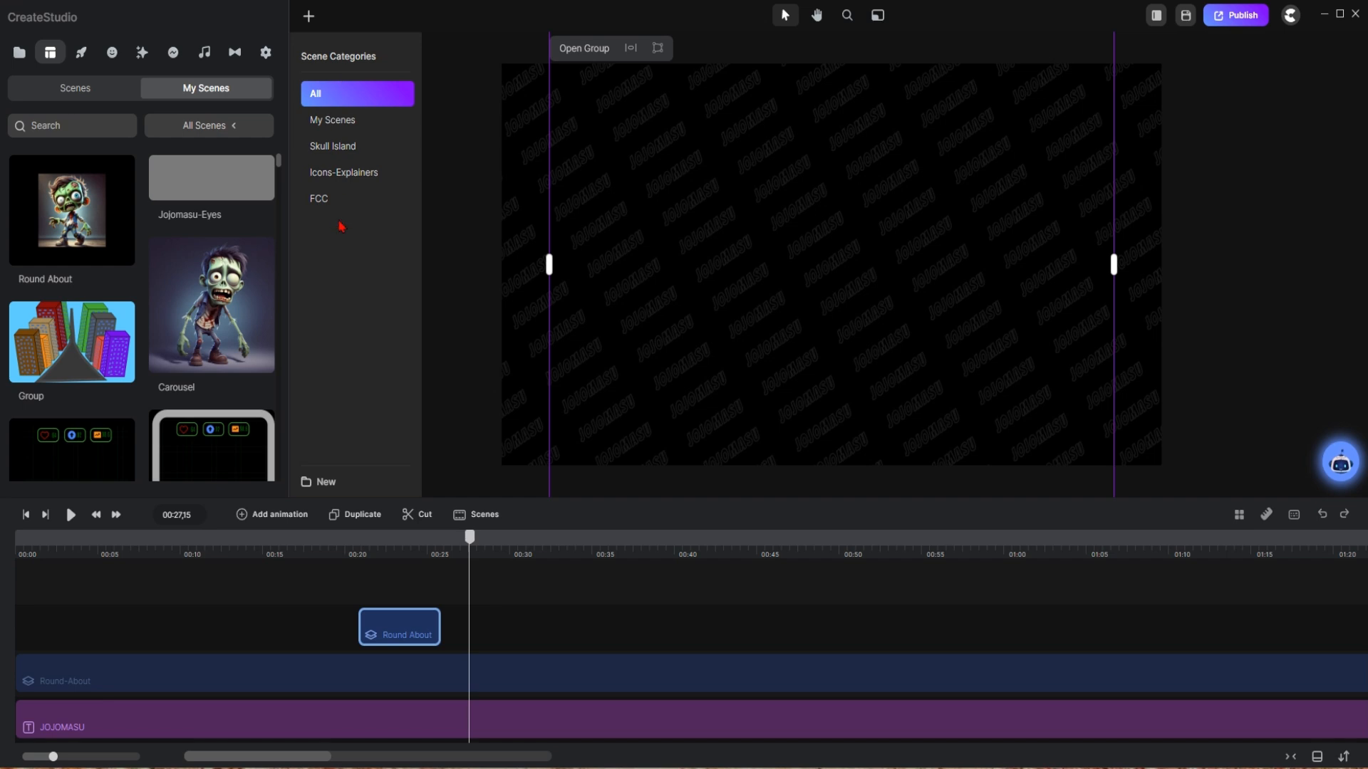
left_click(322, 485)
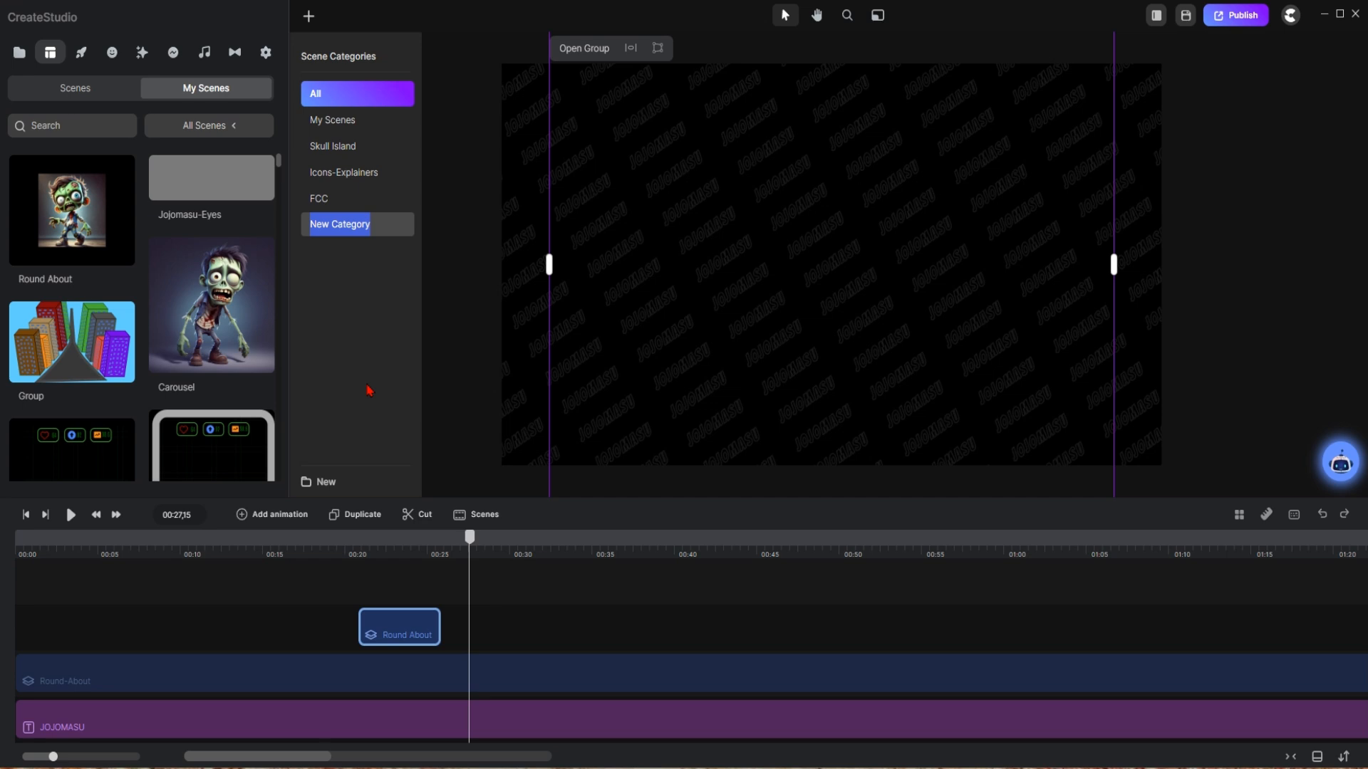
type("NGE")
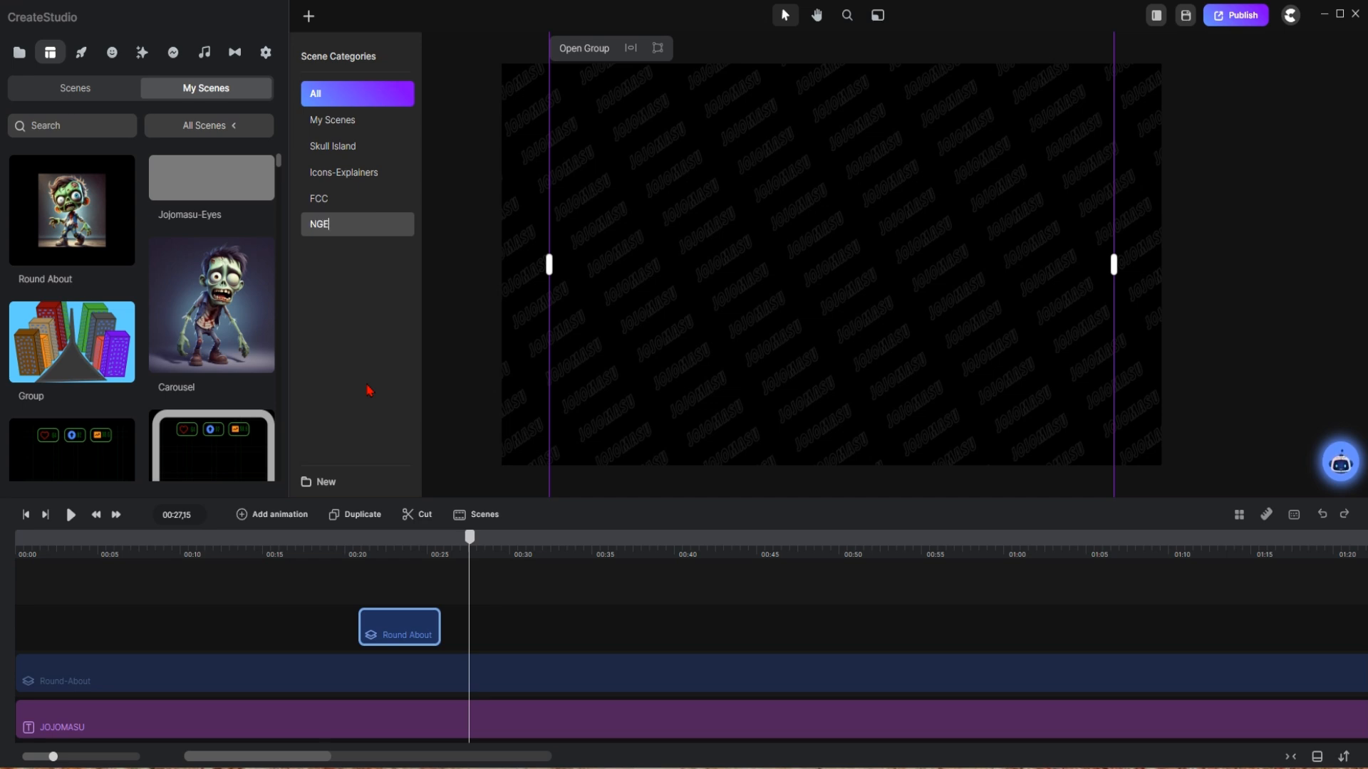
key("Return")
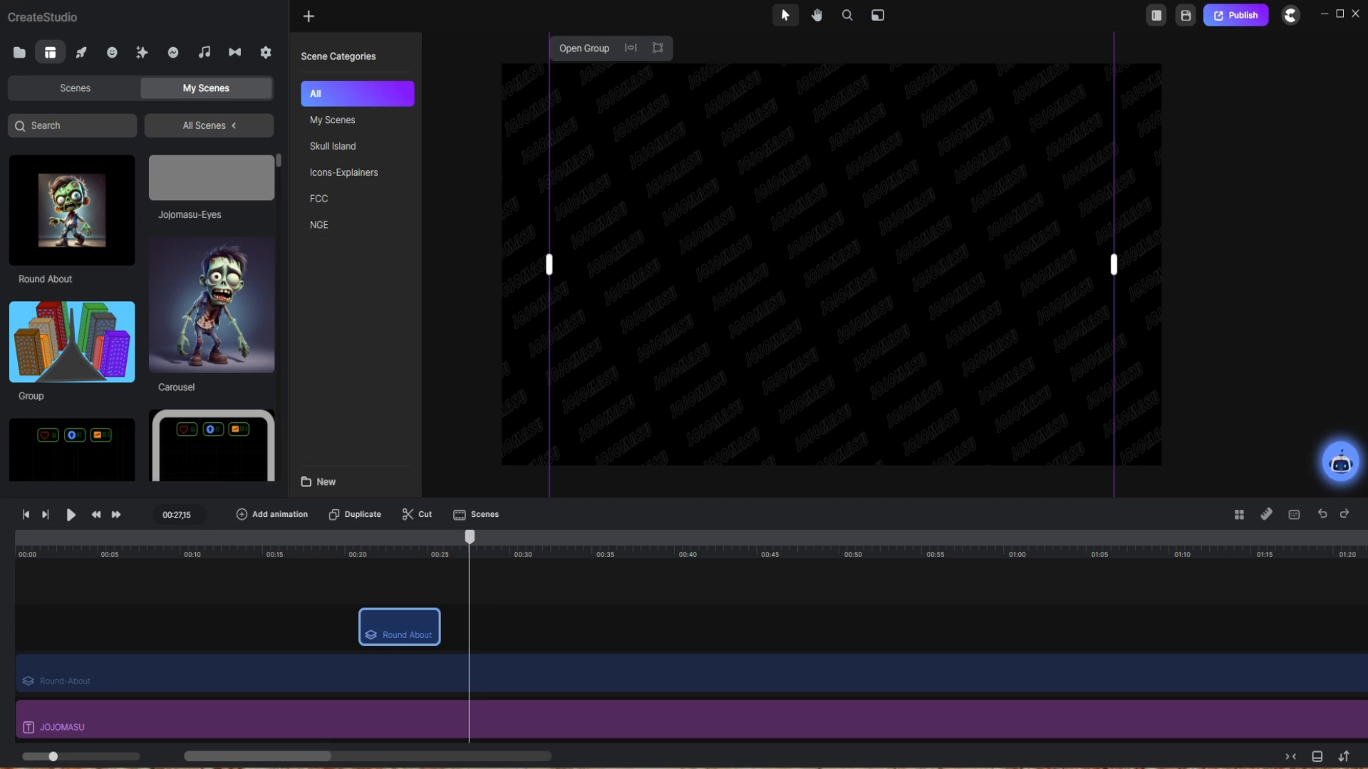
Step: Move the saved Round About scene into the NGE category and open that category
right_click(91, 213)
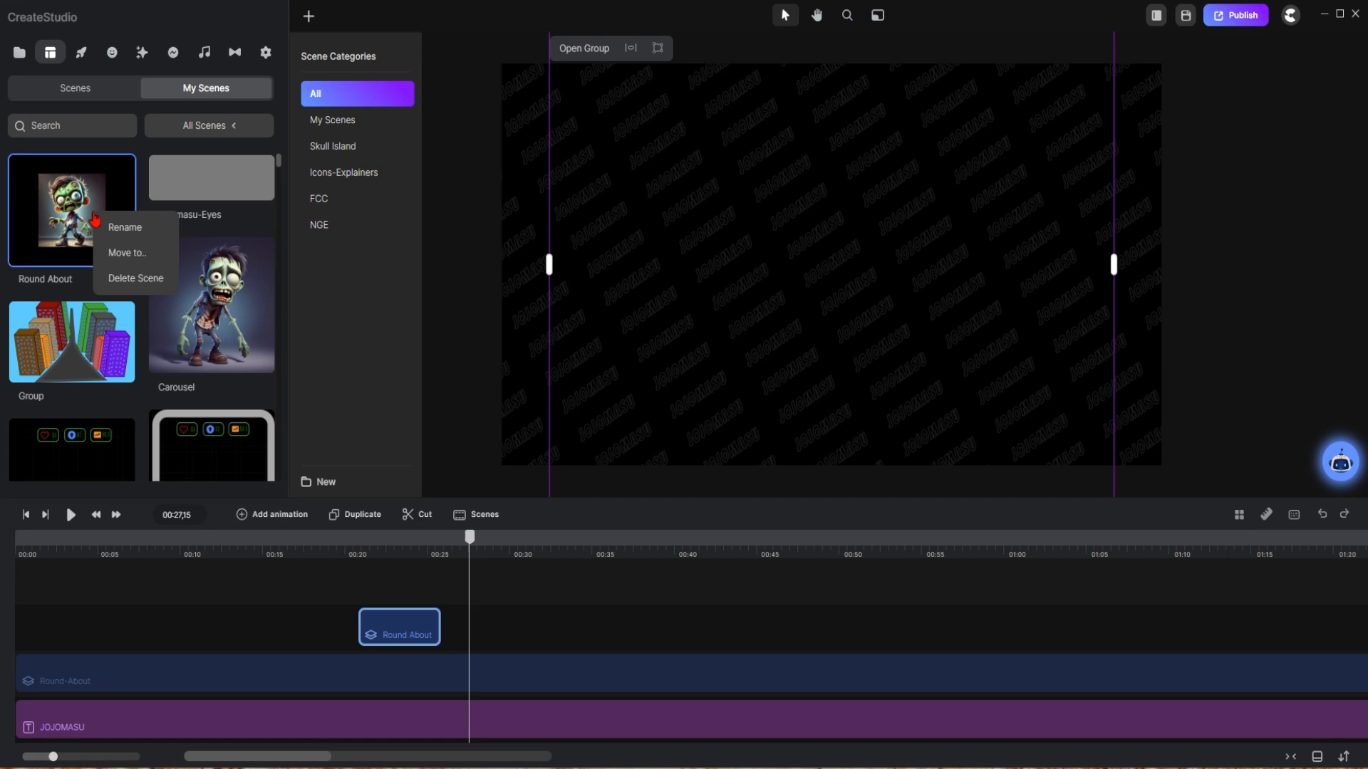
left_click(156, 261)
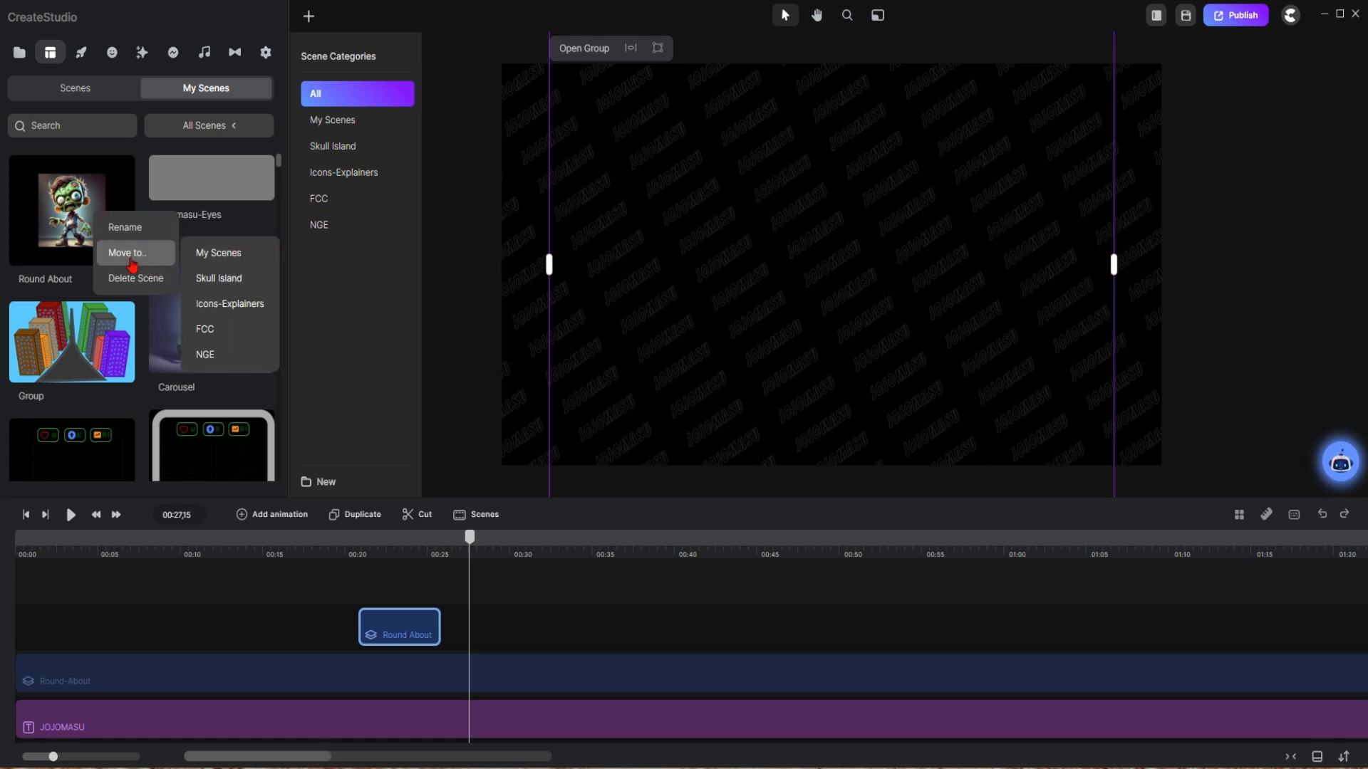
left_click(211, 359)
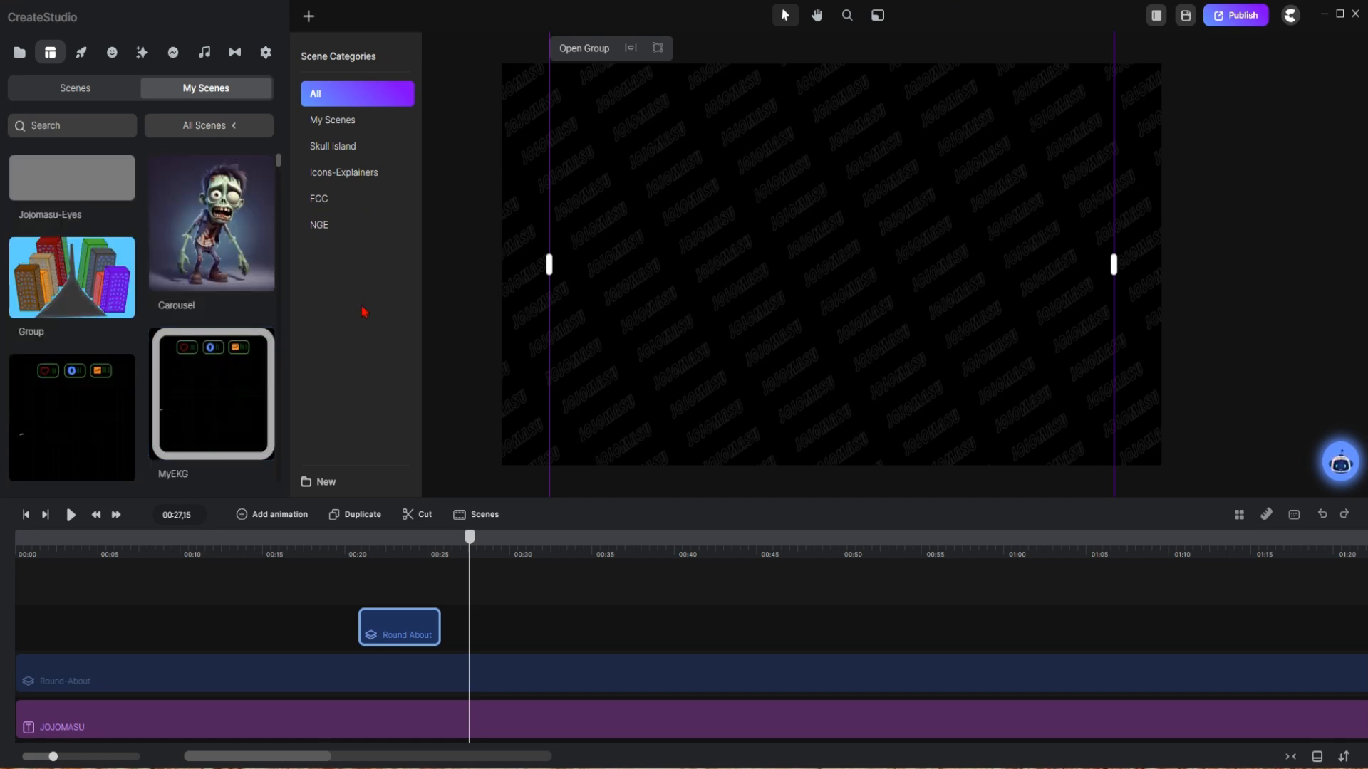
left_click(329, 226)
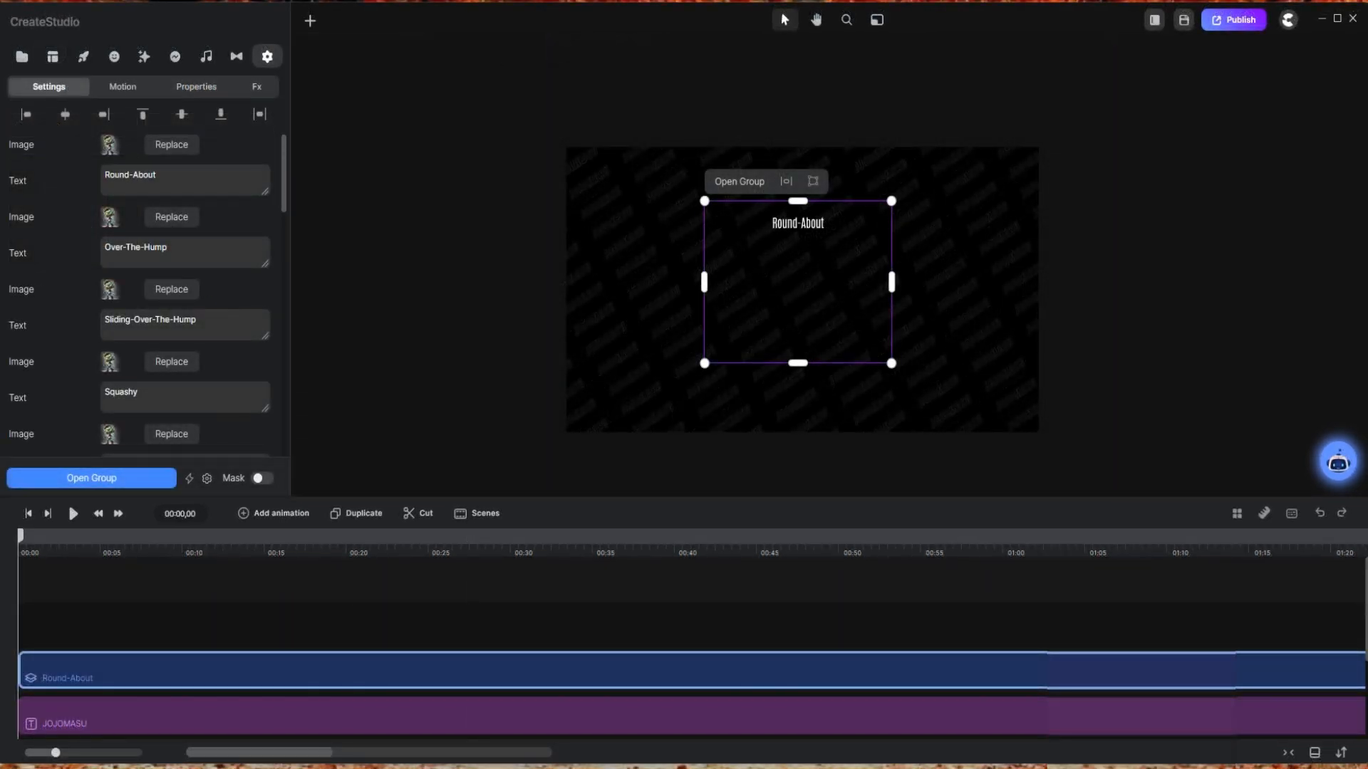
Step: Play the long Round-About group from the start of the timeline to review its effects
left_click(72, 512)
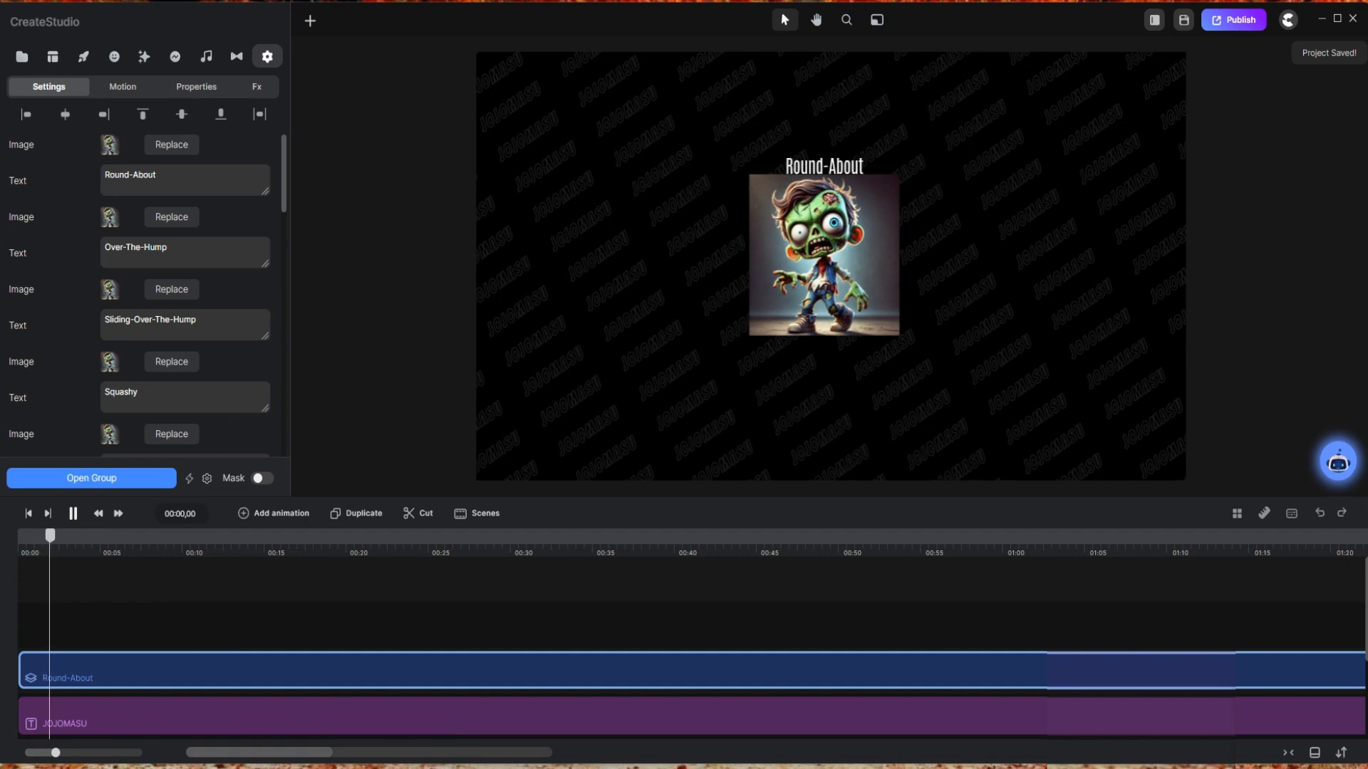